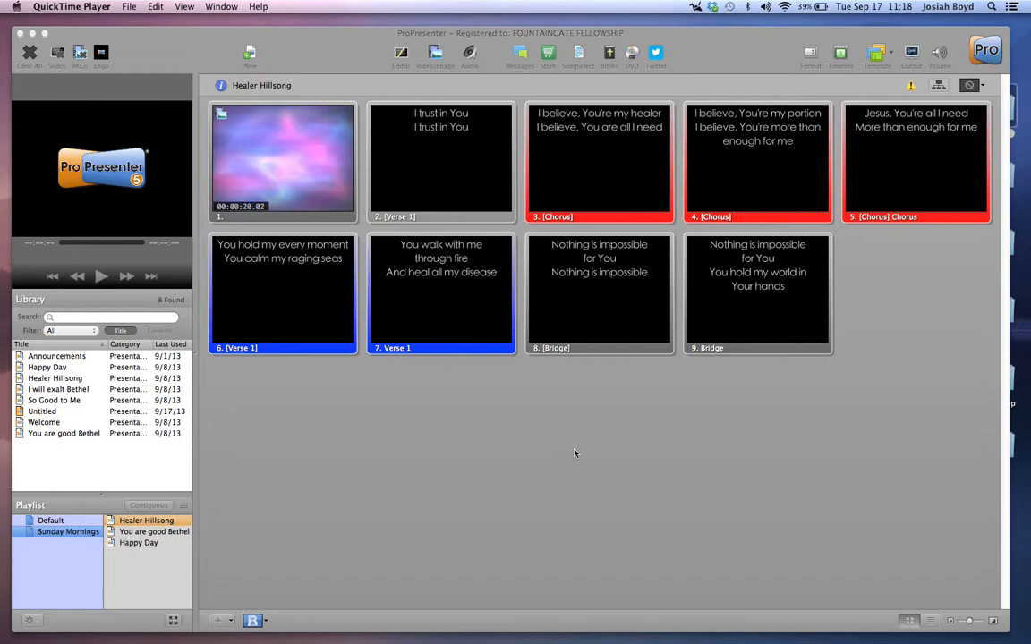
# Step: Look through the slides of the songs in the Sunday Mornings playlist, ending on Healer Hillsong
pyautogui.click(574, 452)
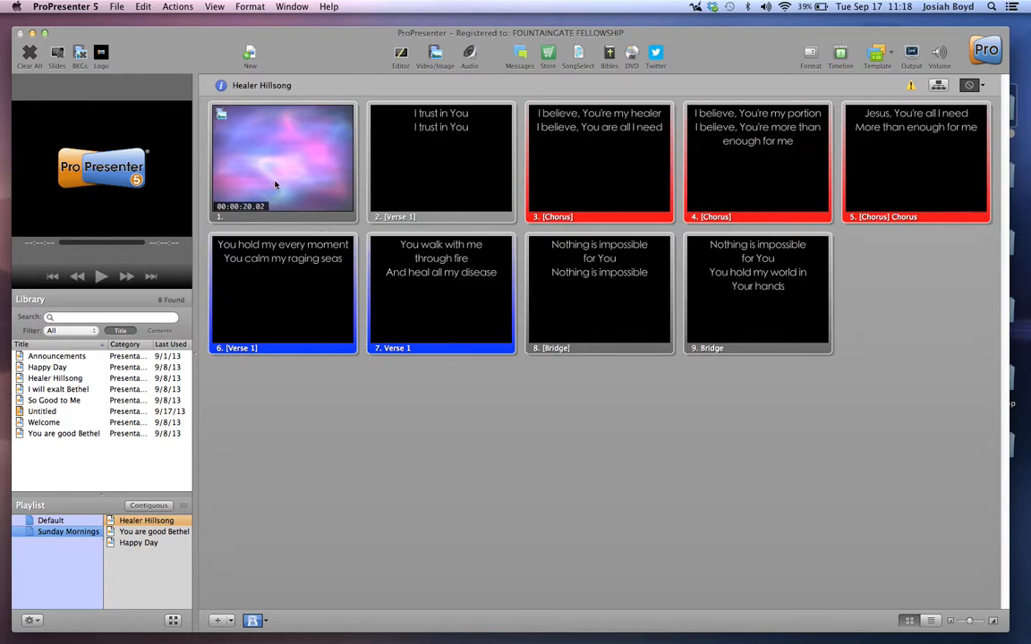
pyautogui.click(133, 531)
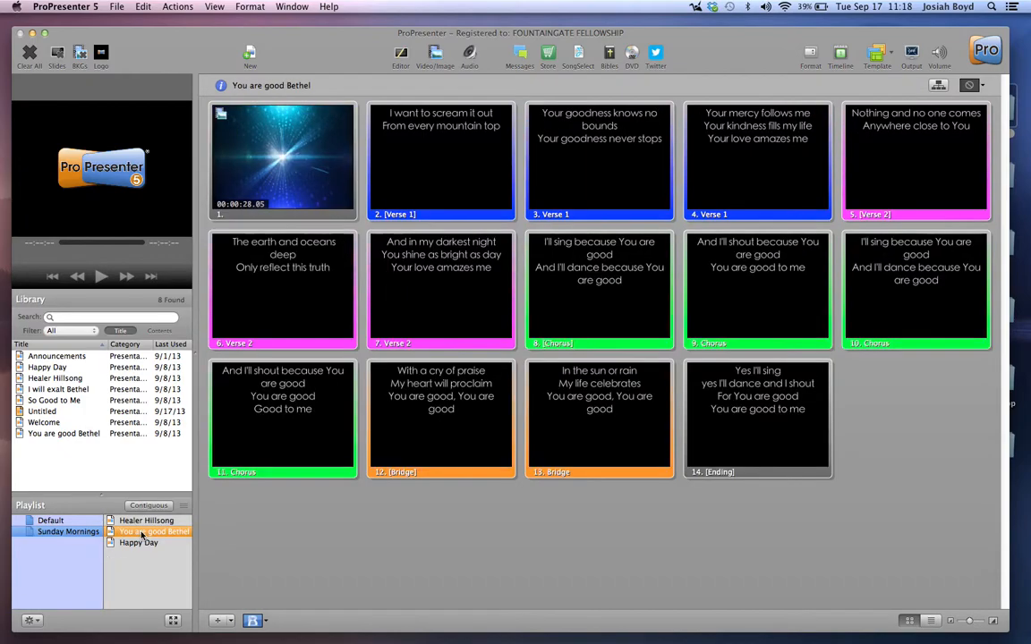
pyautogui.click(140, 543)
pyautogui.click(152, 522)
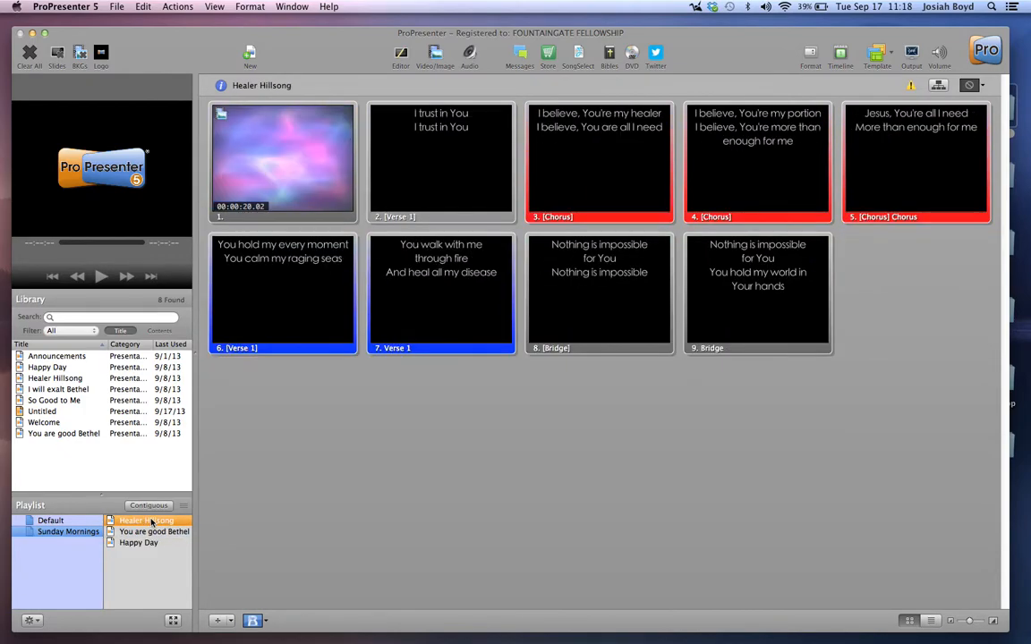
pyautogui.click(150, 531)
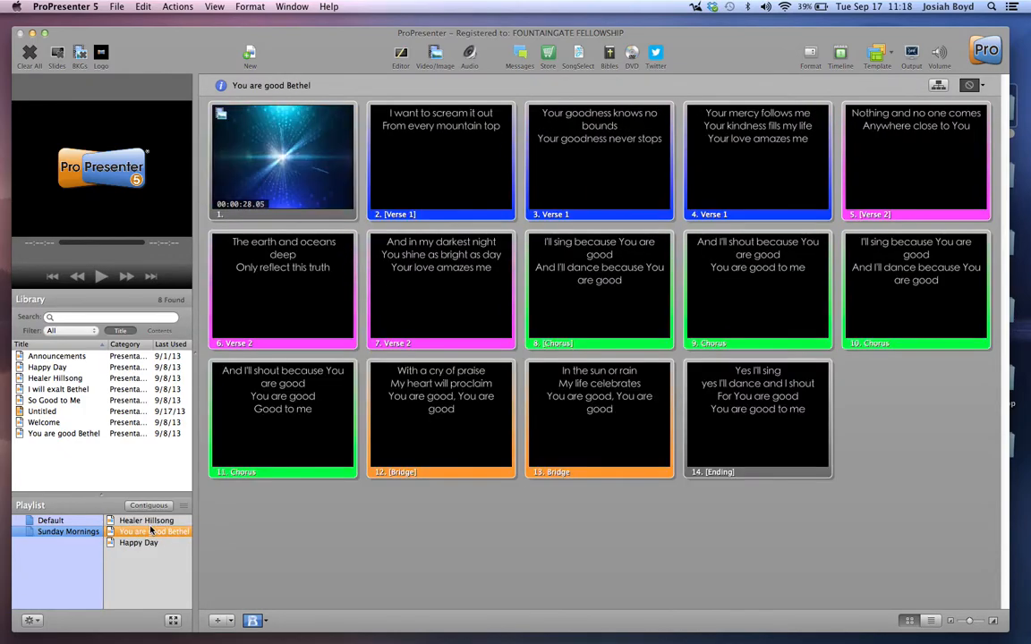
pyautogui.press('Down')
pyautogui.press('Up')
pyautogui.press('Up')
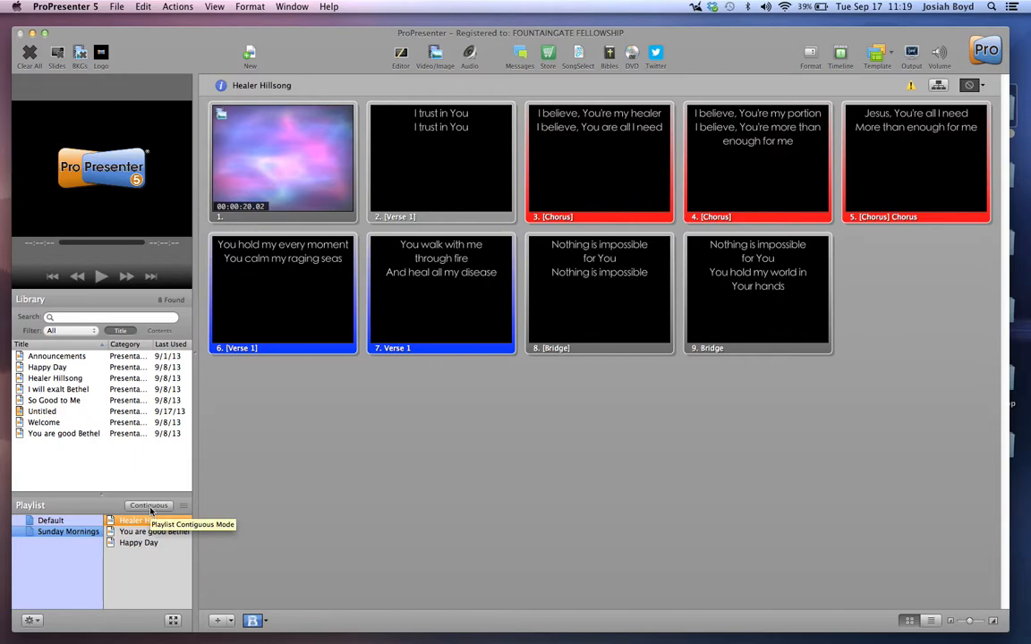
# Step: Turn on contiguous mode for the Sunday Mornings playlist and look through all of its songs in one list
pyautogui.click(148, 507)
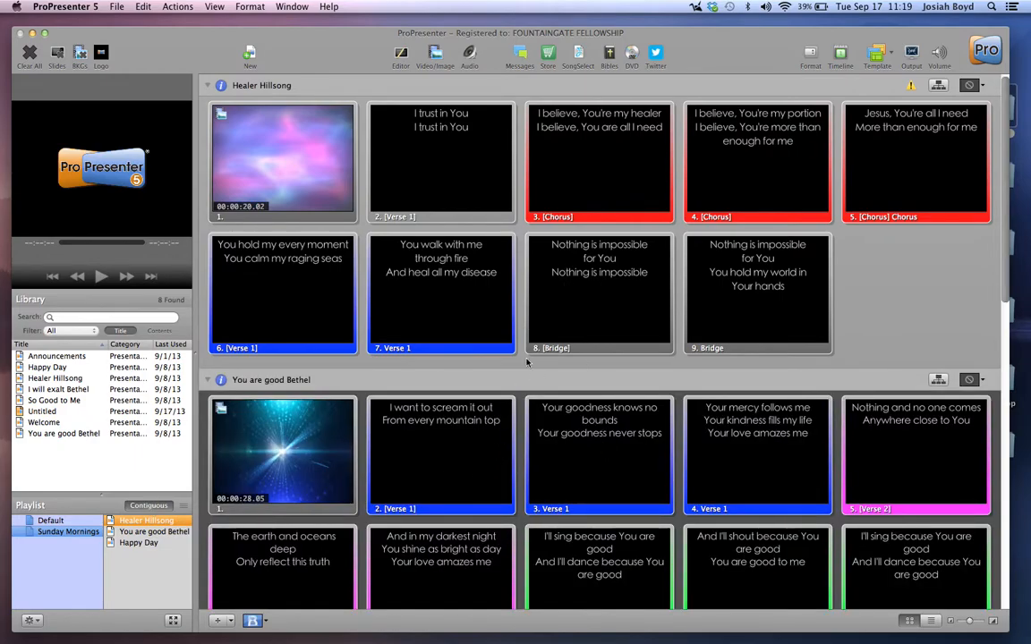
pyautogui.scroll(-5, 375, 340)
pyautogui.scroll(-15, 374, 324)
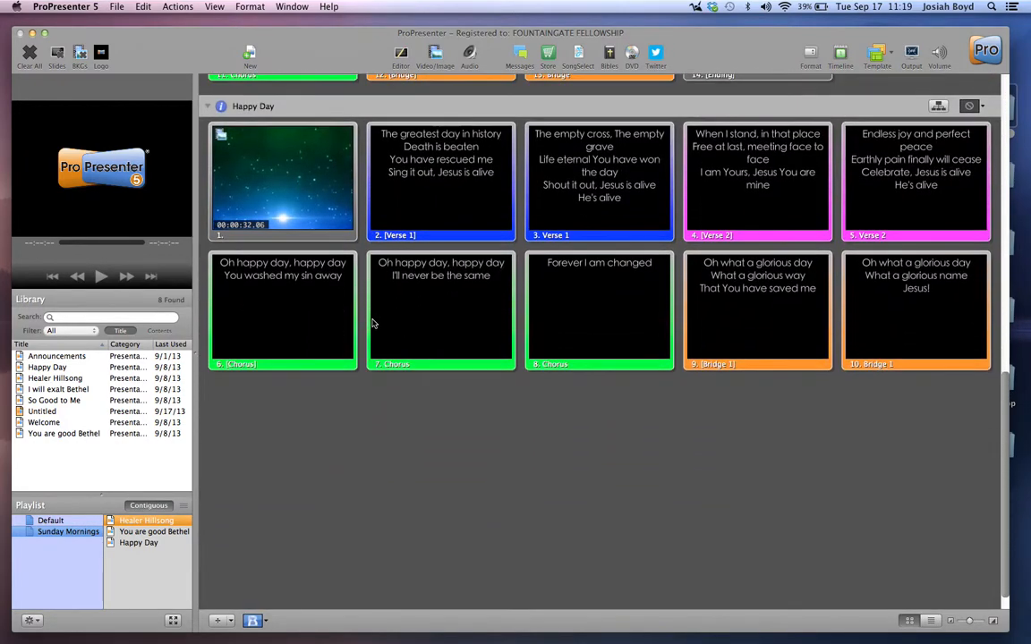
# Step: Send the opening background slides of Happy Day, You are good Bethel and Healer Hillsong to the output in turn
pyautogui.scroll(5, 374, 324)
pyautogui.click(283, 410)
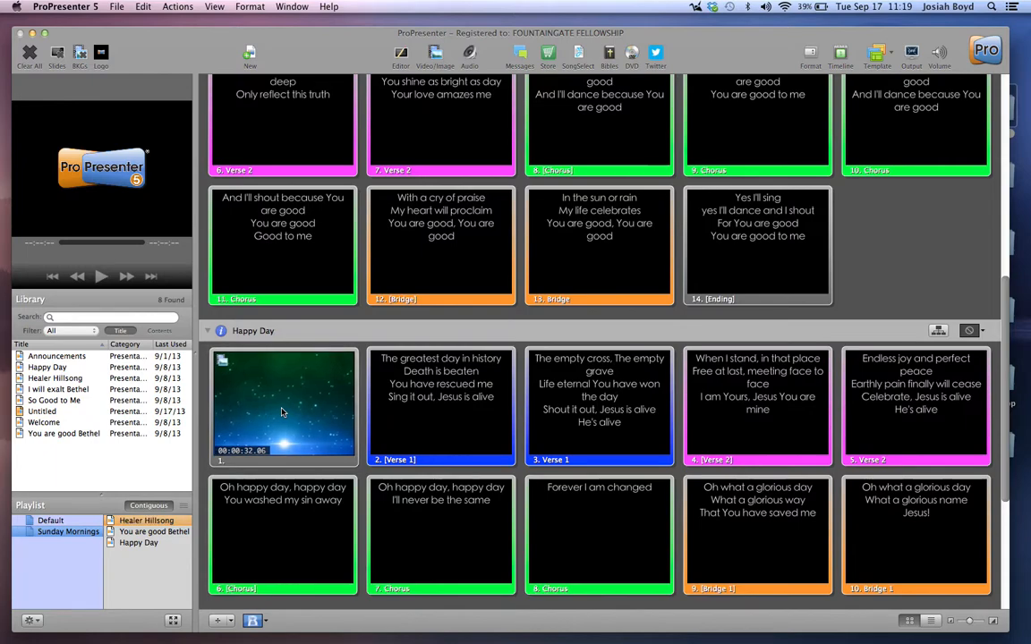
pyautogui.scroll(8, 300, 286)
pyautogui.click(298, 236)
pyautogui.scroll(5, 298, 236)
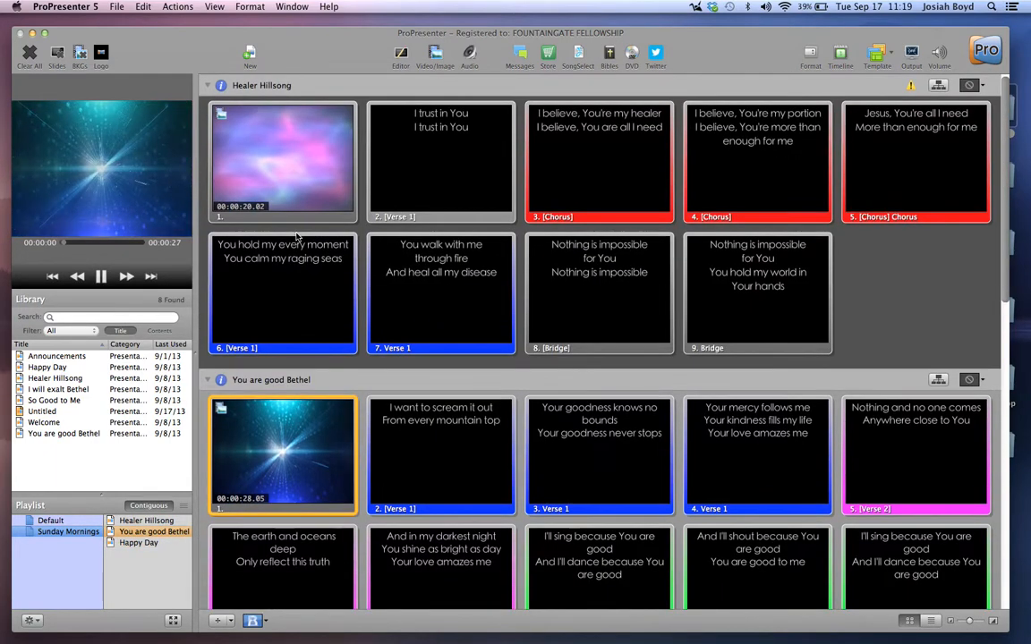
pyautogui.click(287, 173)
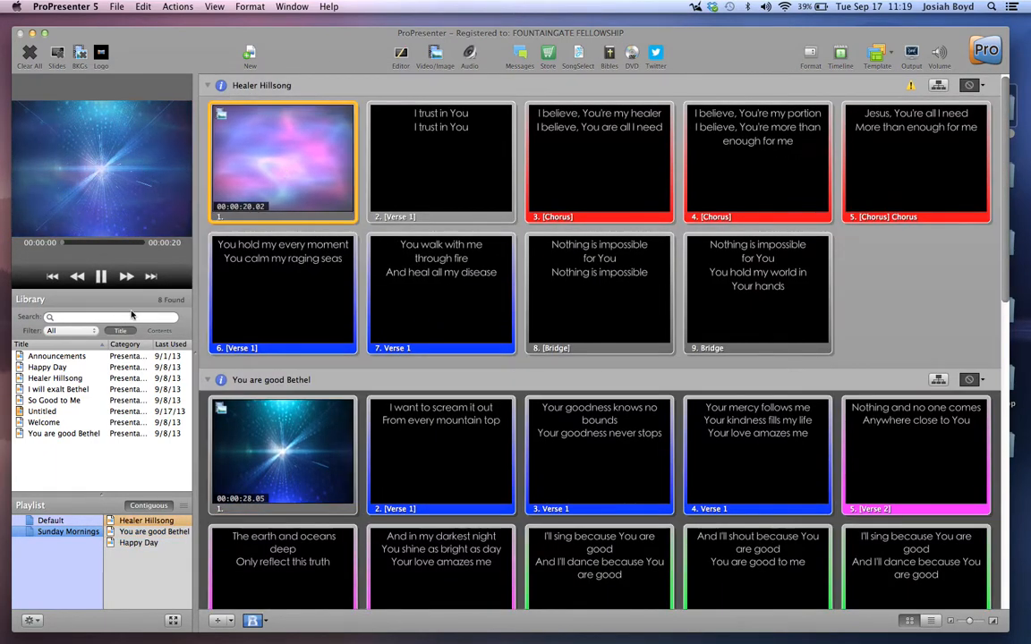
# Step: Add the Welcome presentation from the library to the end of the Sunday Mornings playlist and show it
pyautogui.click(45, 422)
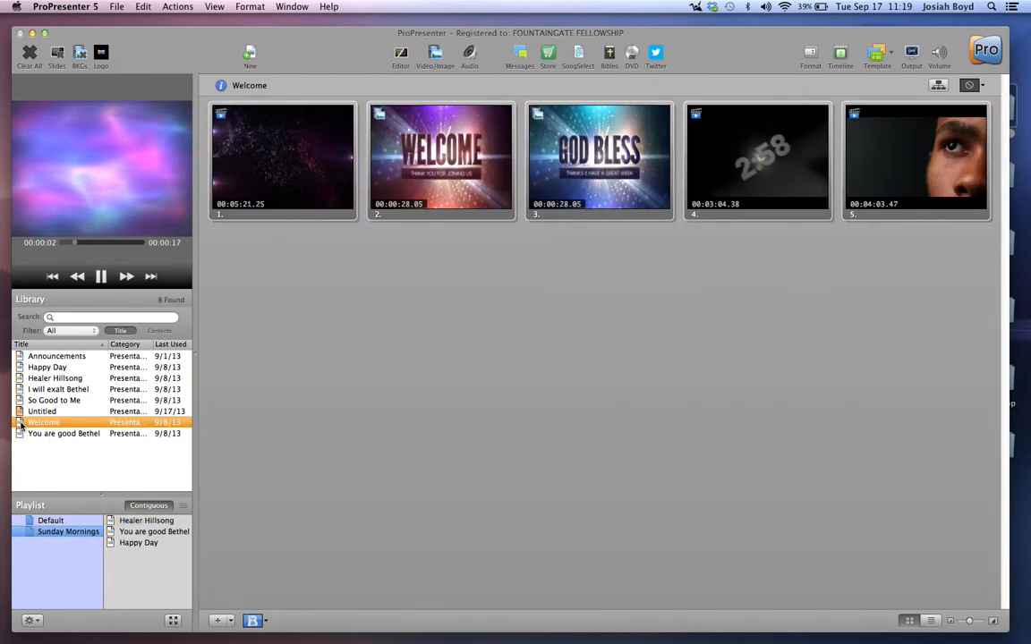
pyautogui.moveTo(46, 427); pyautogui.dragTo(125, 557)
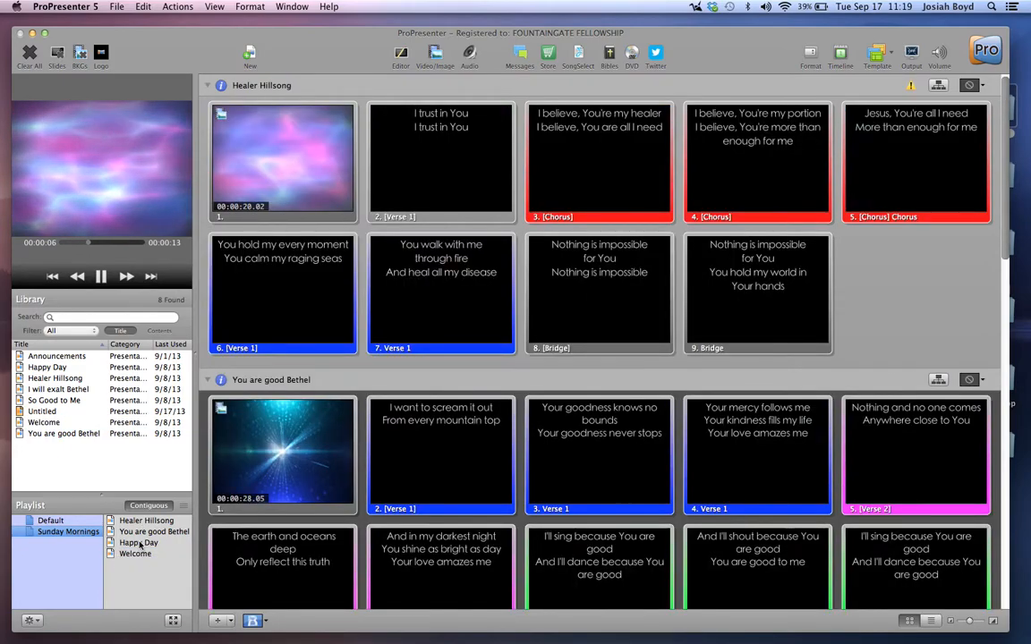
pyautogui.click(134, 554)
# Step: Play the videos on the first and fifth slides of the Welcome presentation, pausing playback after each
pyautogui.click(304, 202)
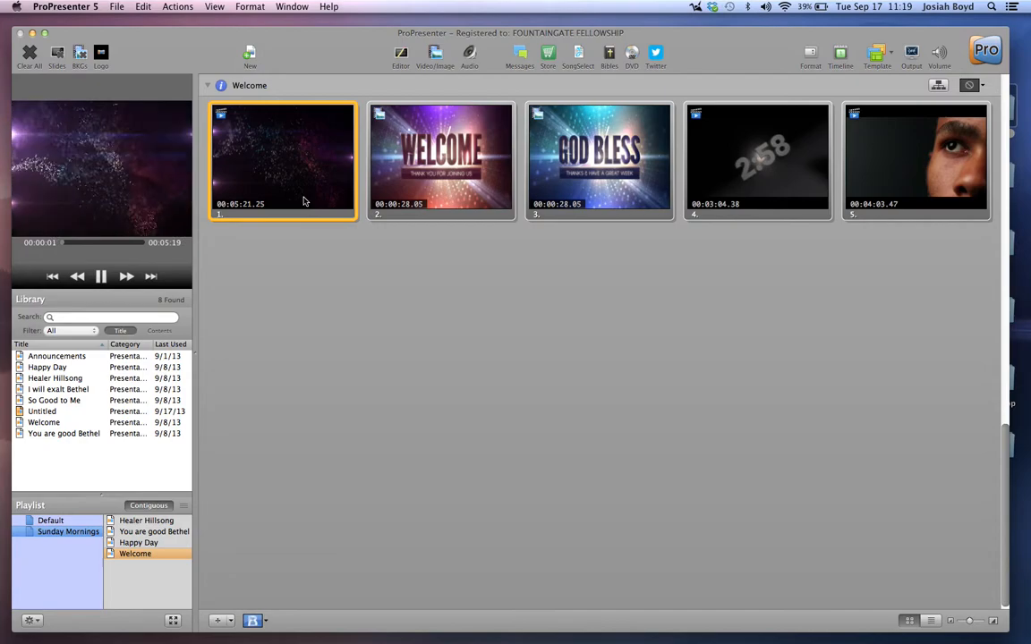
pyautogui.press('XF86AudioRaiseVolume')
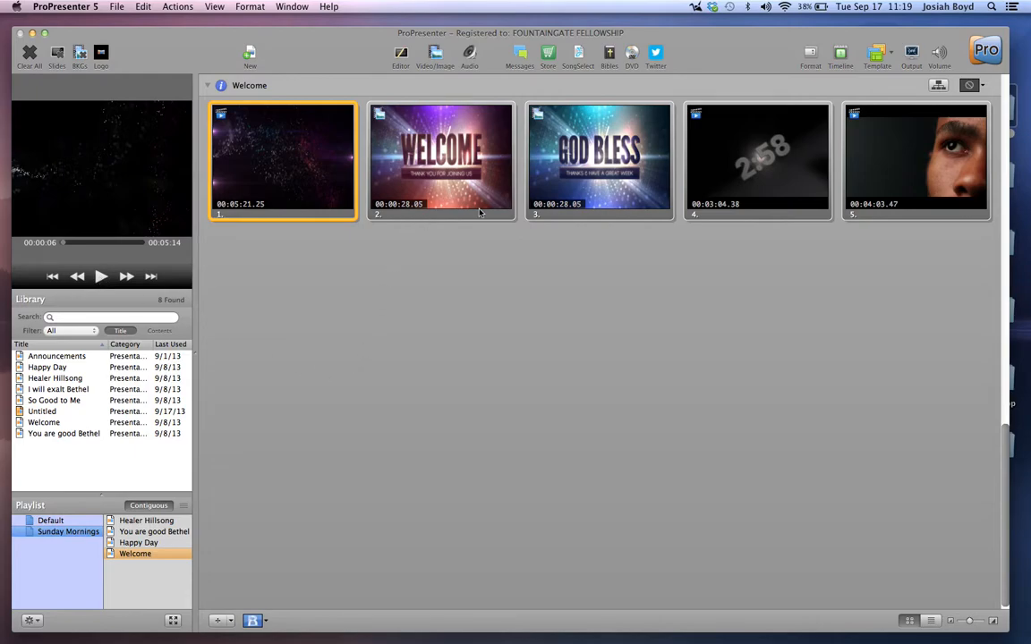
pyautogui.click(913, 194)
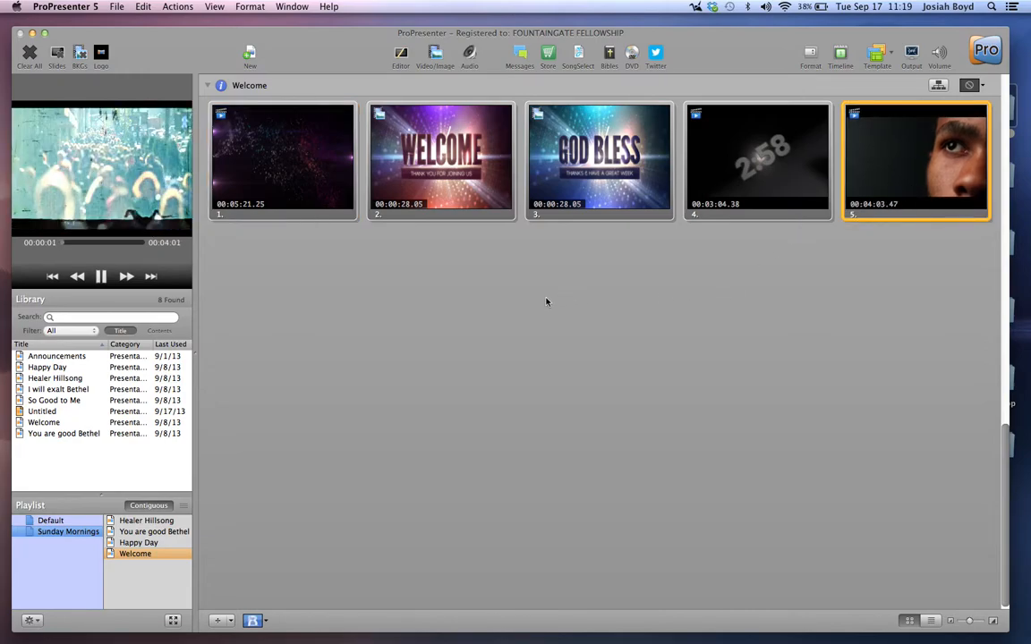
pyautogui.click(101, 277)
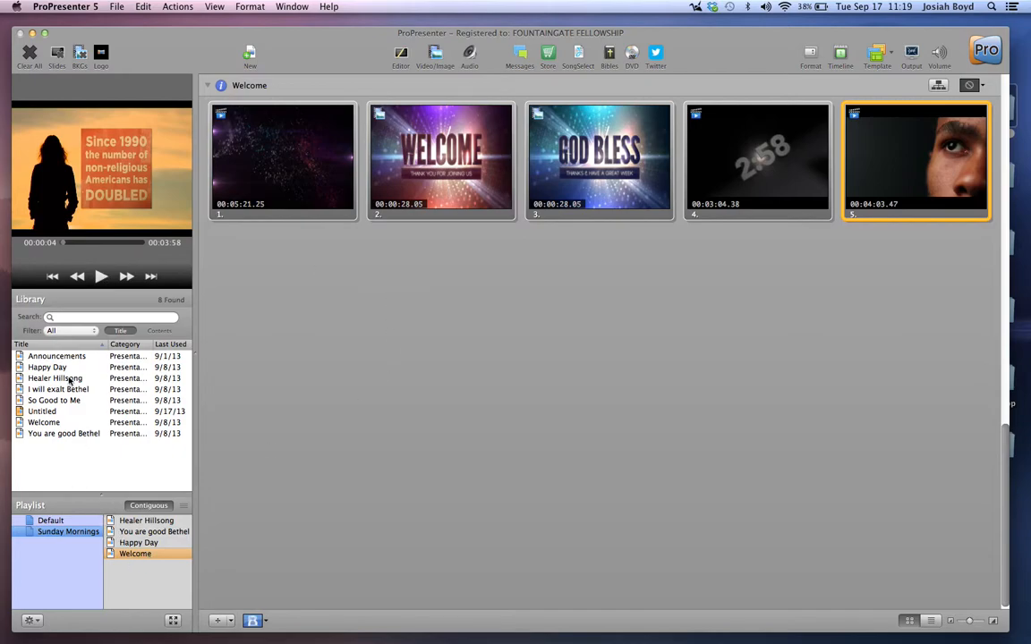
# Step: Add the Announcements presentation from the library to the end of the Sunday Mornings playlist and look back through the songs
pyautogui.moveTo(69, 361); pyautogui.dragTo(140, 572)
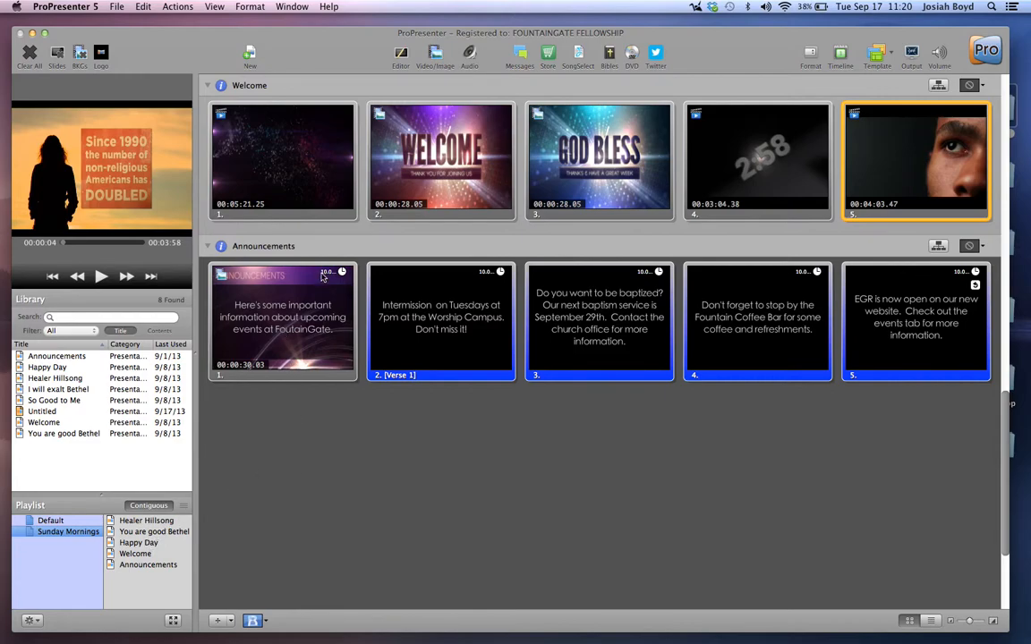
pyautogui.scroll(15, 301, 322)
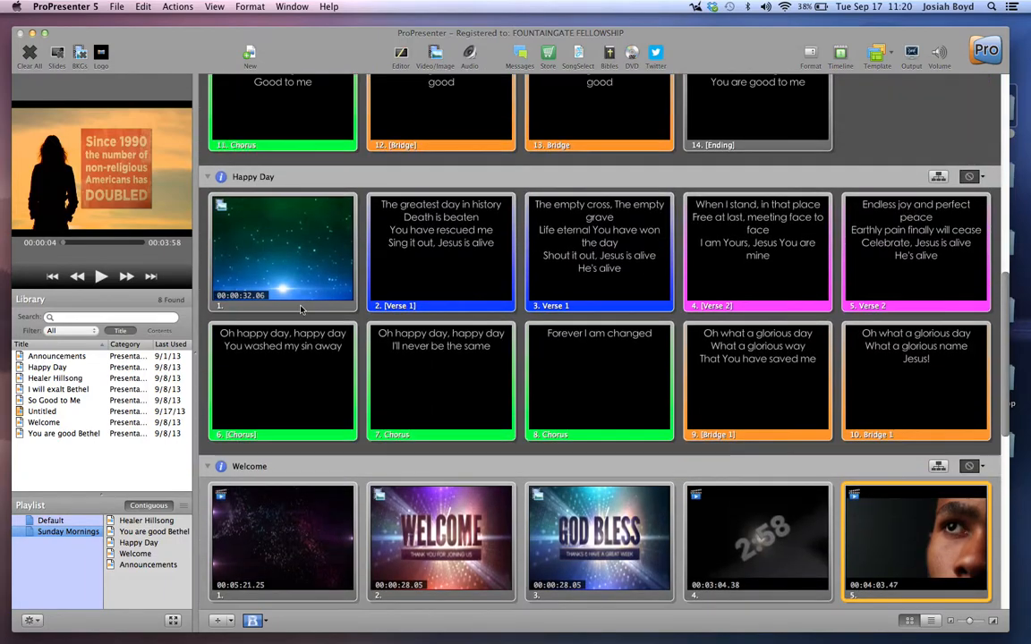
pyautogui.scroll(10, 300, 309)
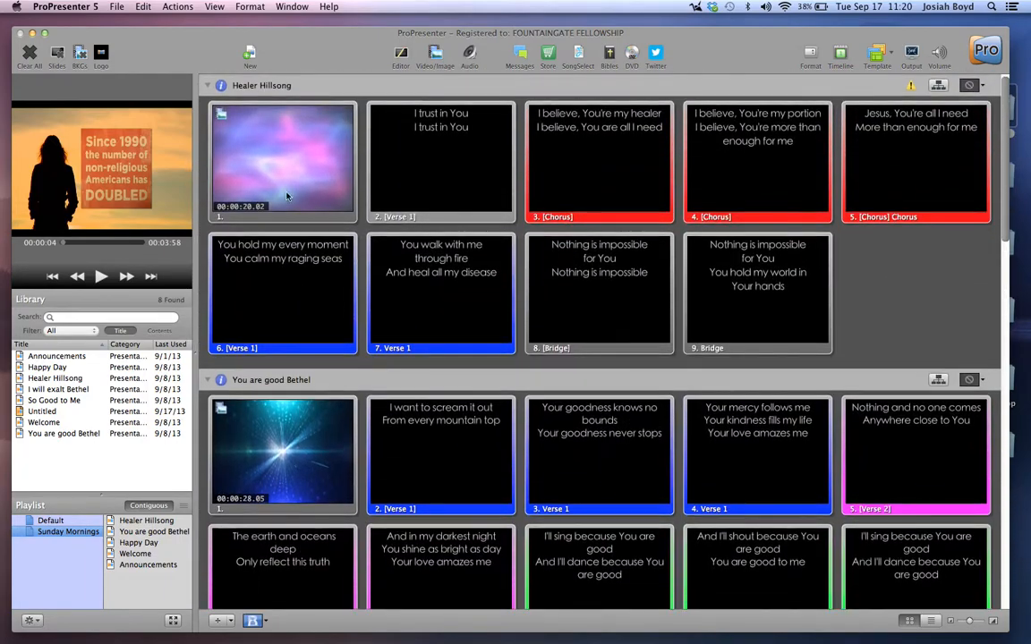
# Step: Send Healer Hillsong's background slide to the output, and show the Video/Image Bin with an enlarged area
pyautogui.click(283, 144)
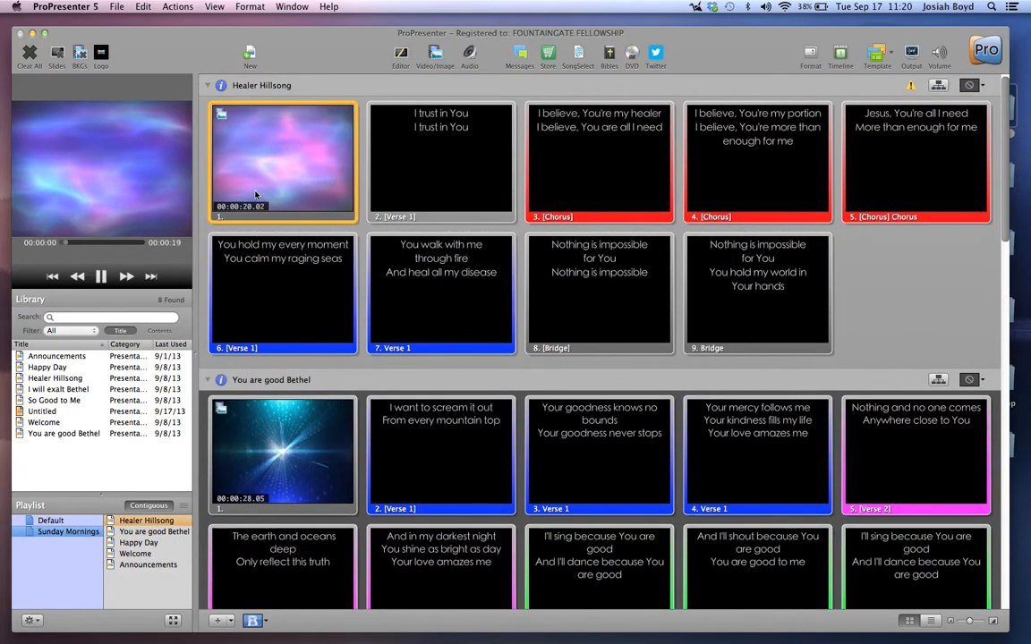
pyautogui.click(436, 53)
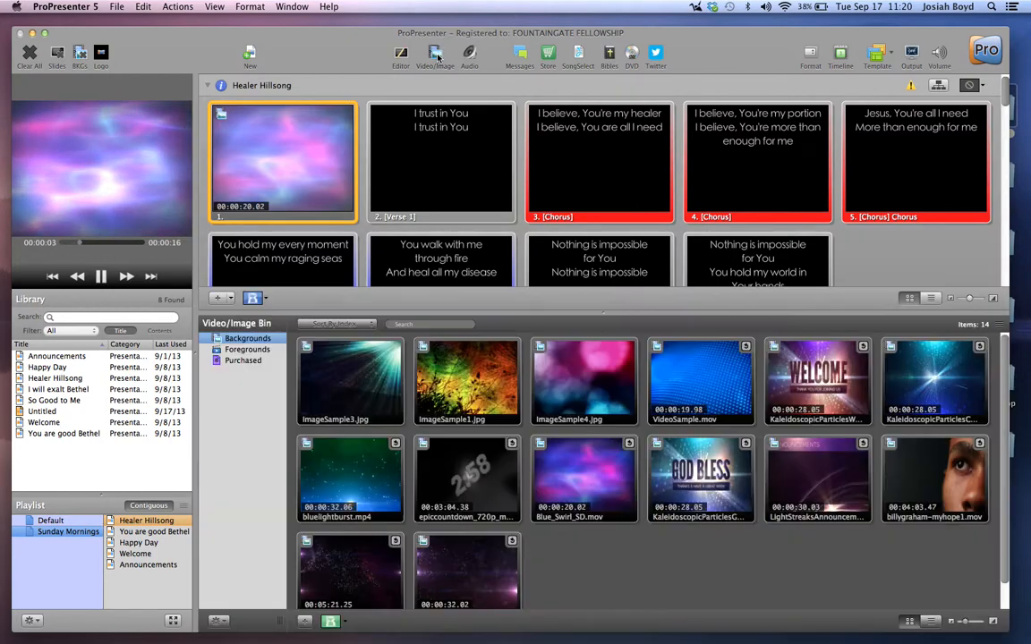
pyautogui.moveTo(603, 304); pyautogui.dragTo(603, 258)
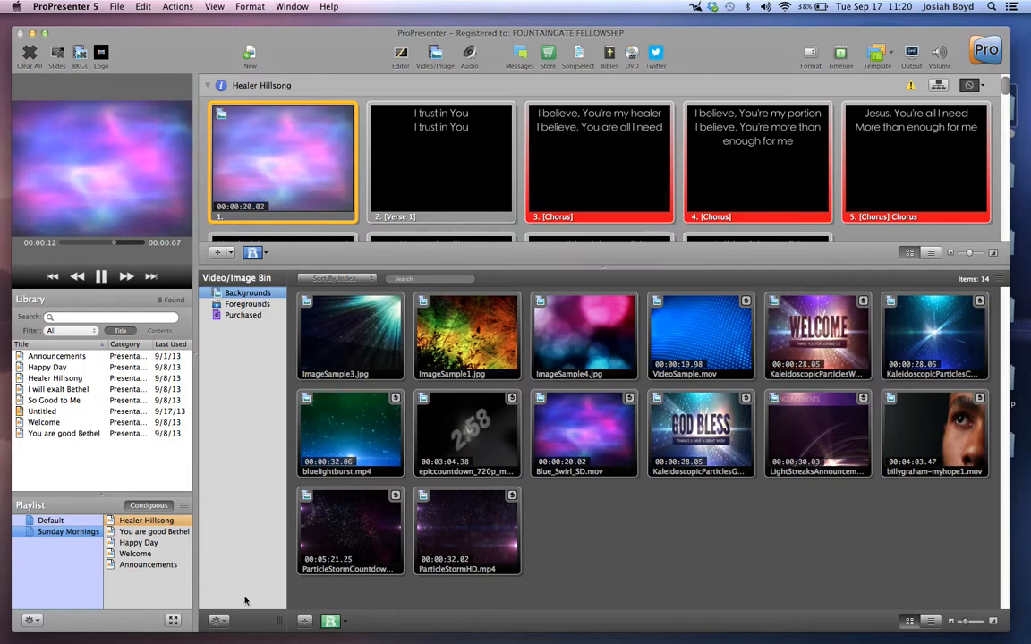
pyautogui.click(217, 620)
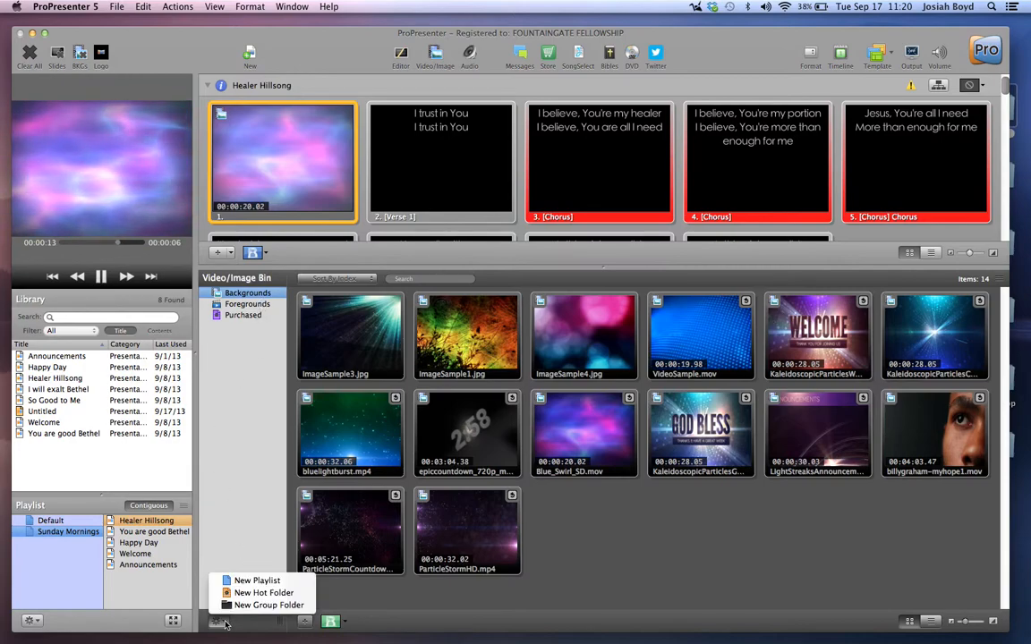
pyautogui.click(239, 552)
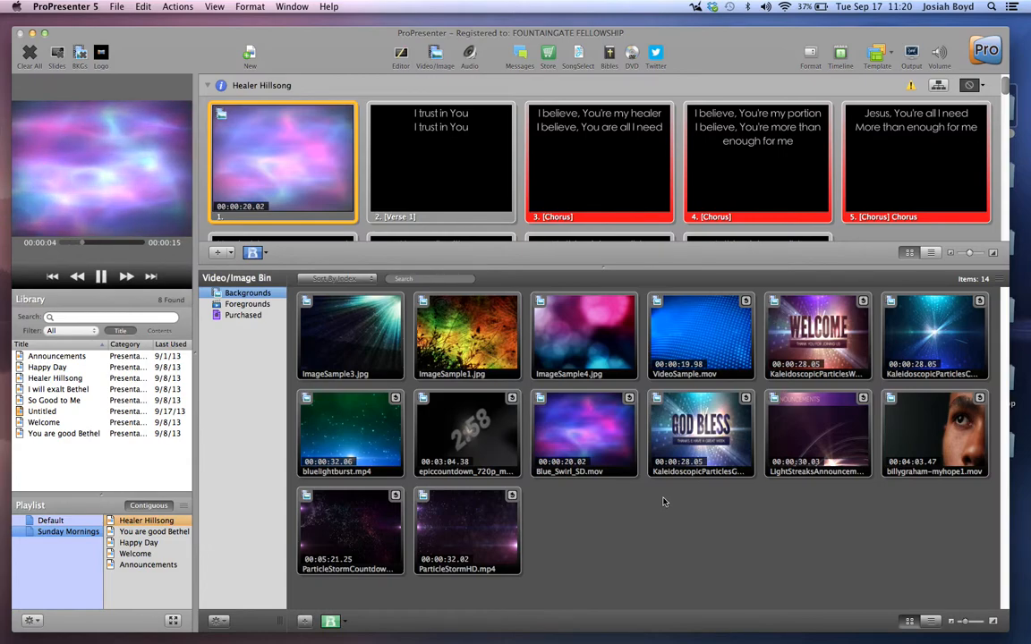
# Step: Preview the blue Kaleidoscopic Particles, Blue_Swirl_SD.mov and God Bless backgrounds from the bin, and return to Healer Hillsong's first slide
pyautogui.click(920, 351)
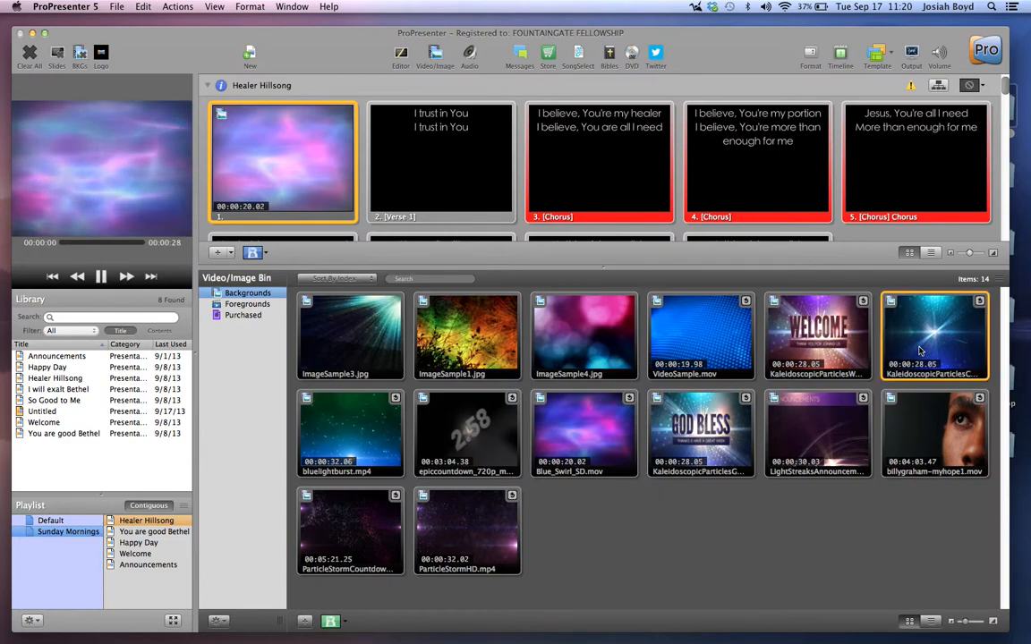
pyautogui.click(567, 439)
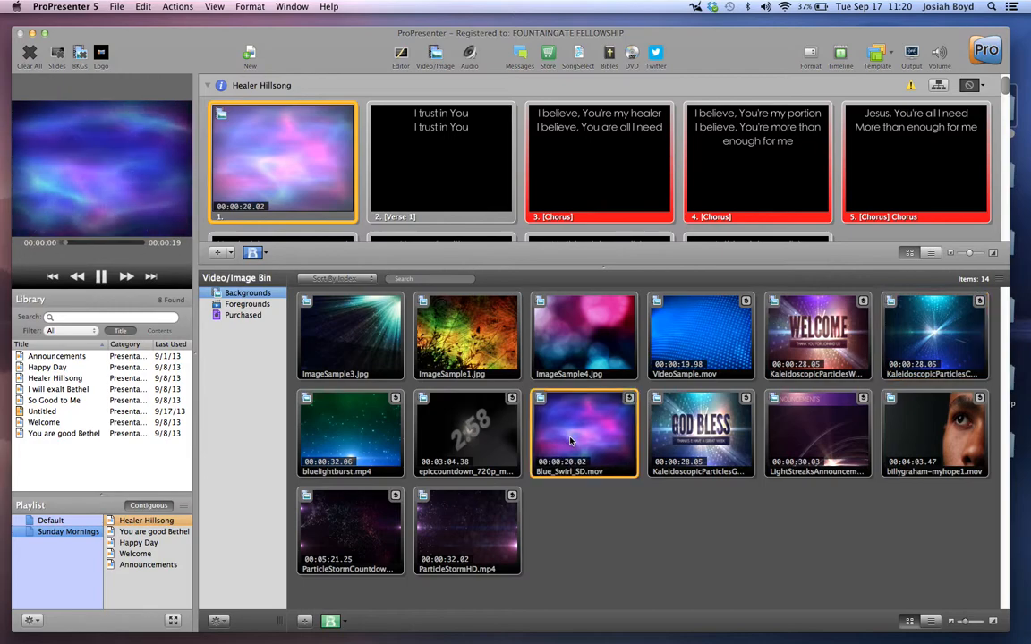
pyautogui.click(707, 443)
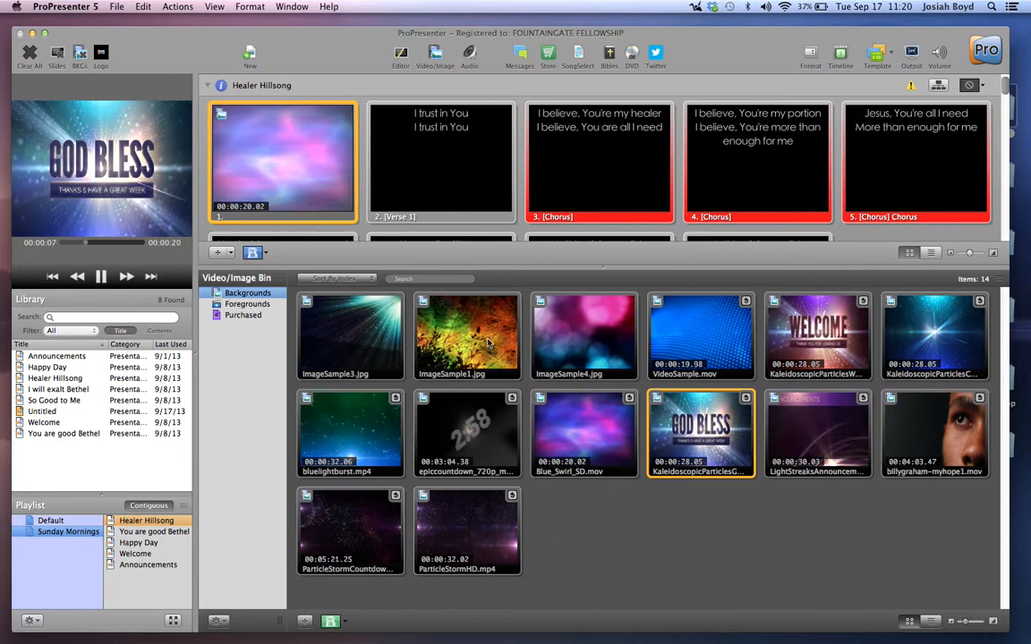
pyautogui.click(270, 141)
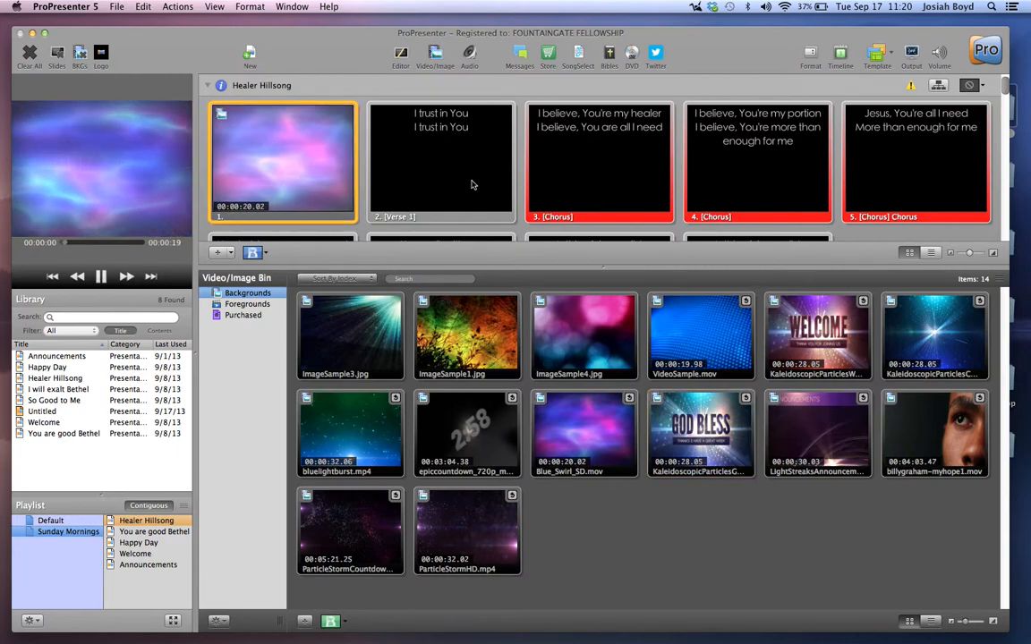
# Step: Replace the background on Healer Hillsong's first slide with the KaleidoscopicParticlesCoolHD video and send the slide to the output
pyautogui.click(888, 338)
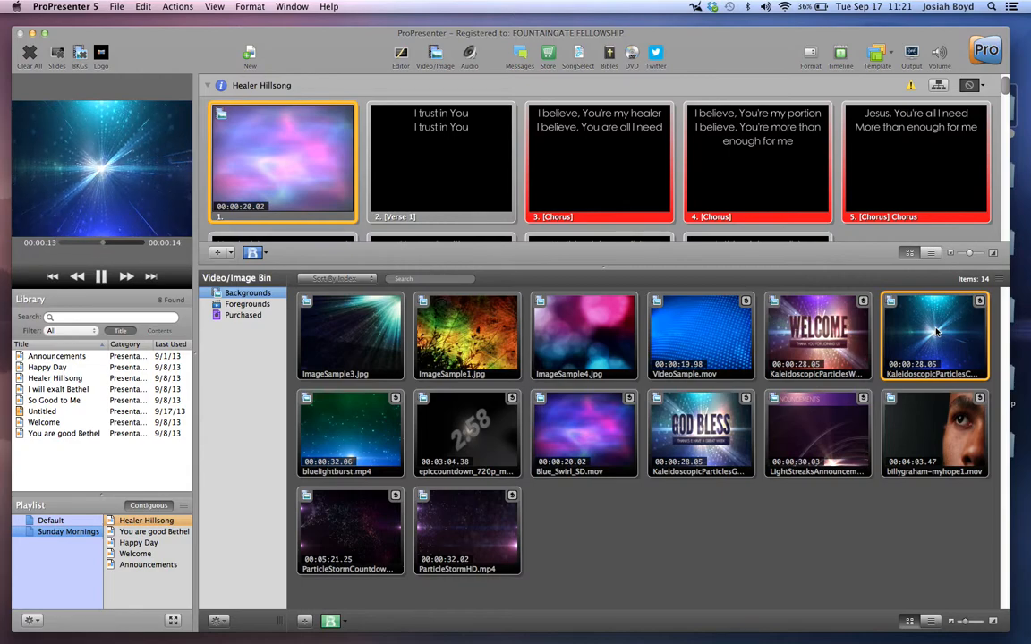
pyautogui.moveTo(937, 332); pyautogui.dragTo(254, 167)
pyautogui.click(279, 179)
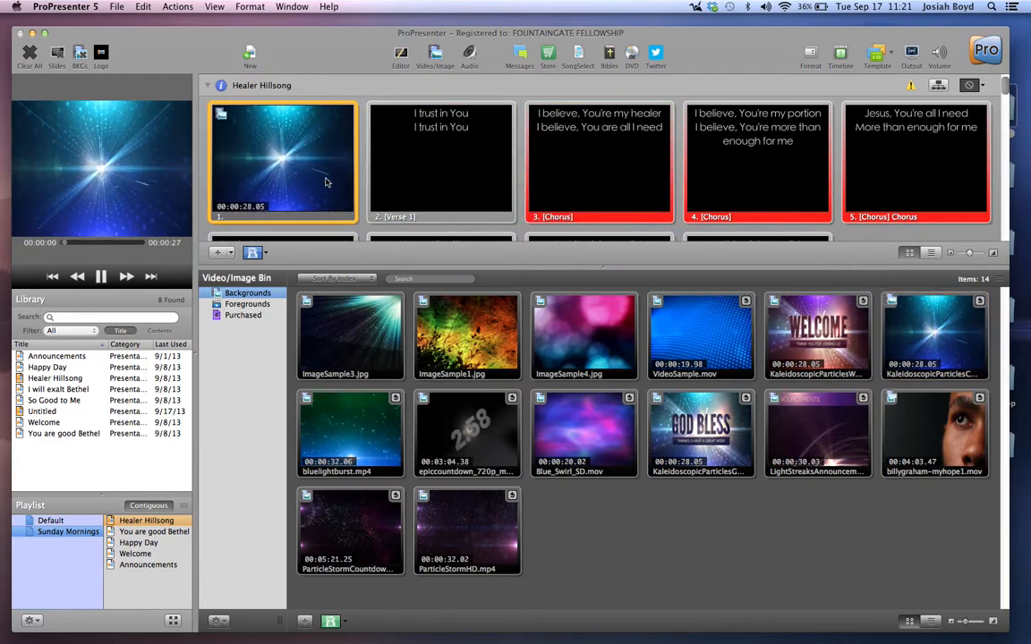
# Step: Step through Healer Hillsong's lyric slides 2 to 5 over the new background, and return to the first slide
pyautogui.click(421, 161)
pyautogui.click(579, 166)
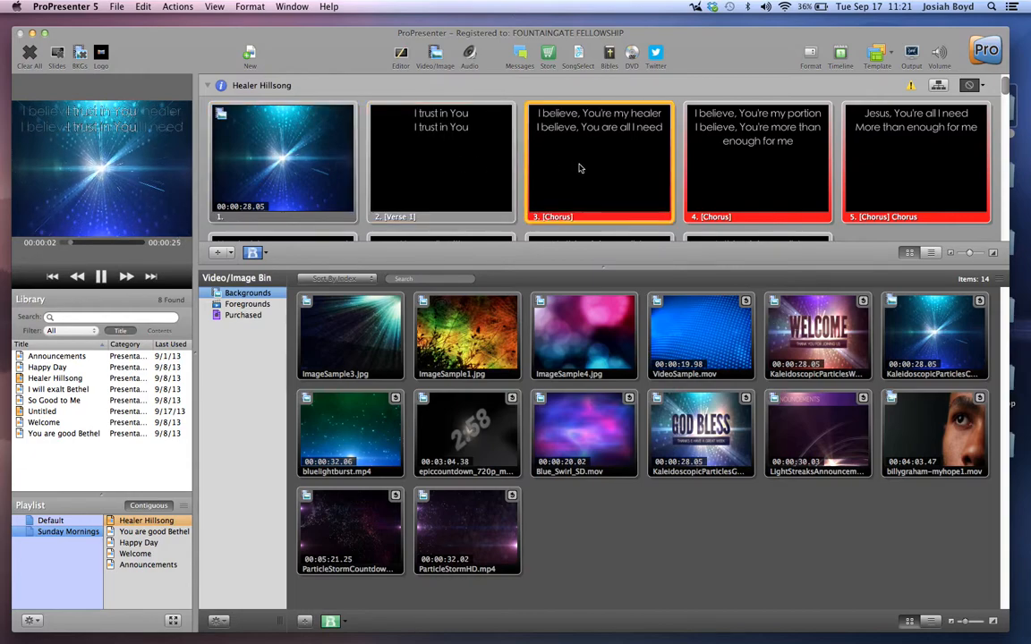
pyautogui.click(737, 180)
pyautogui.press('Right')
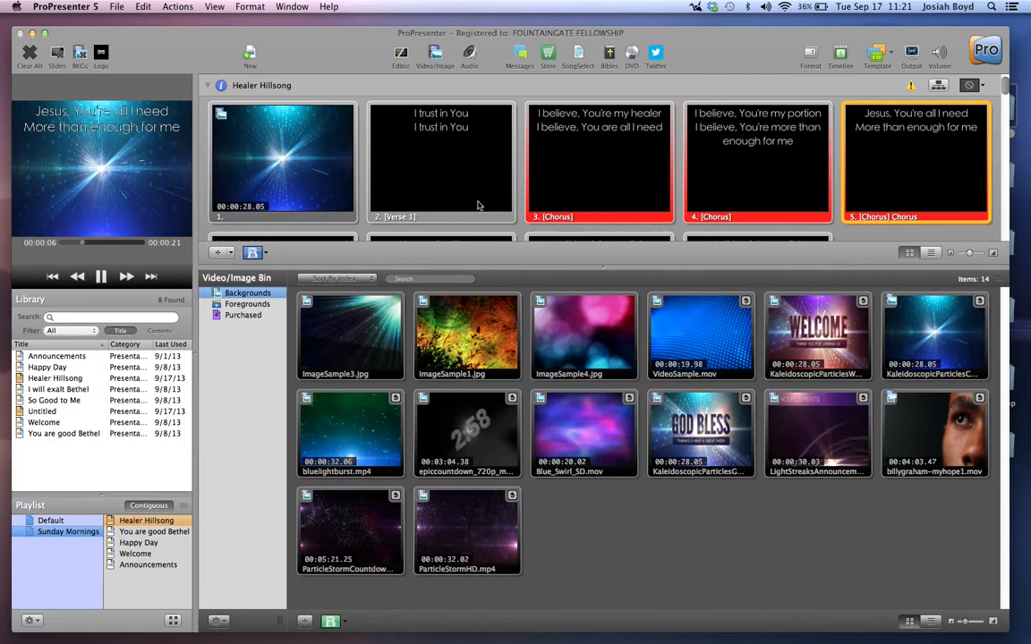
pyautogui.click(293, 166)
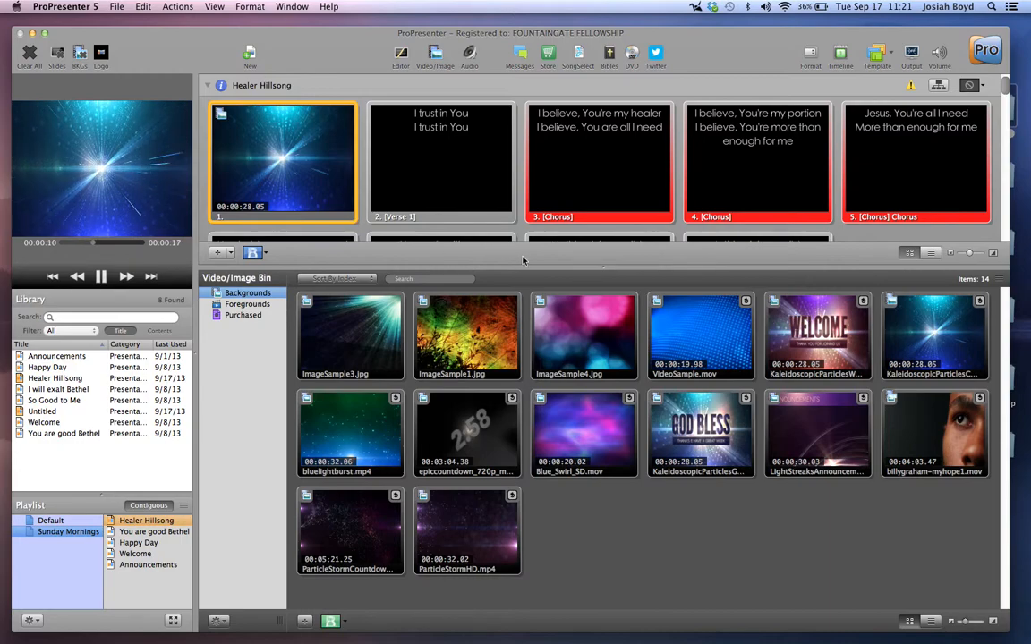
# Step: Open the media properties of the KaleidoscopicParticlesCoolHD video in the Video/Image Bin and play its preview
pyautogui.rightClick(938, 344)
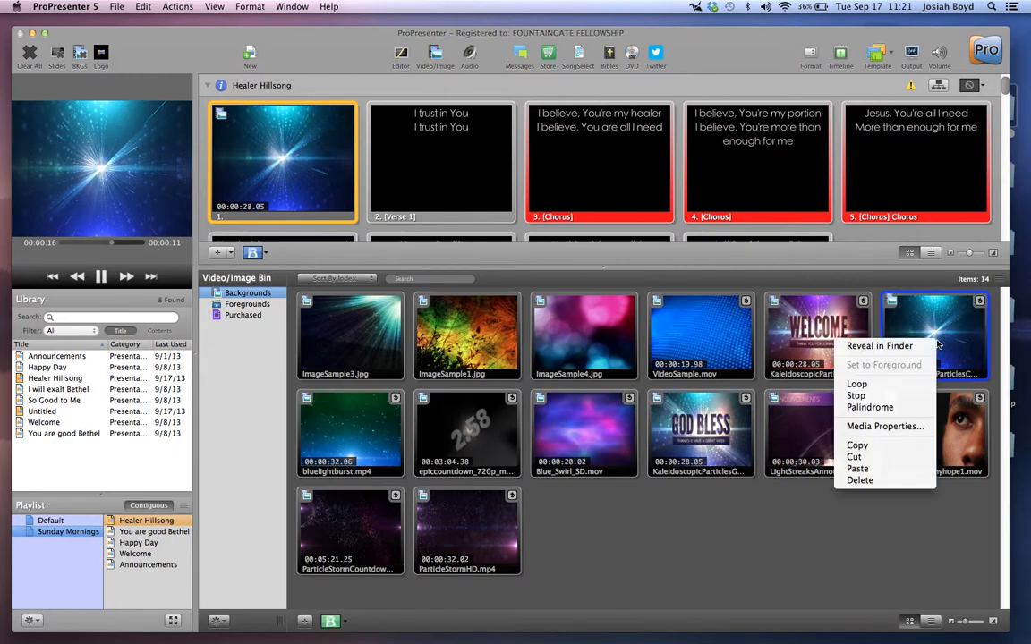
pyautogui.click(886, 427)
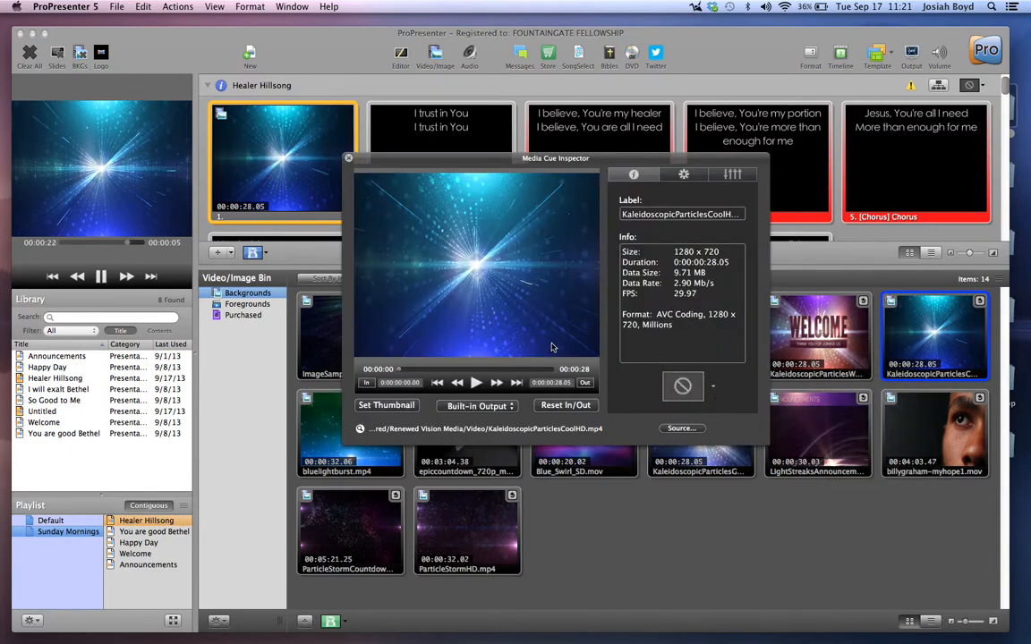
pyautogui.click(477, 383)
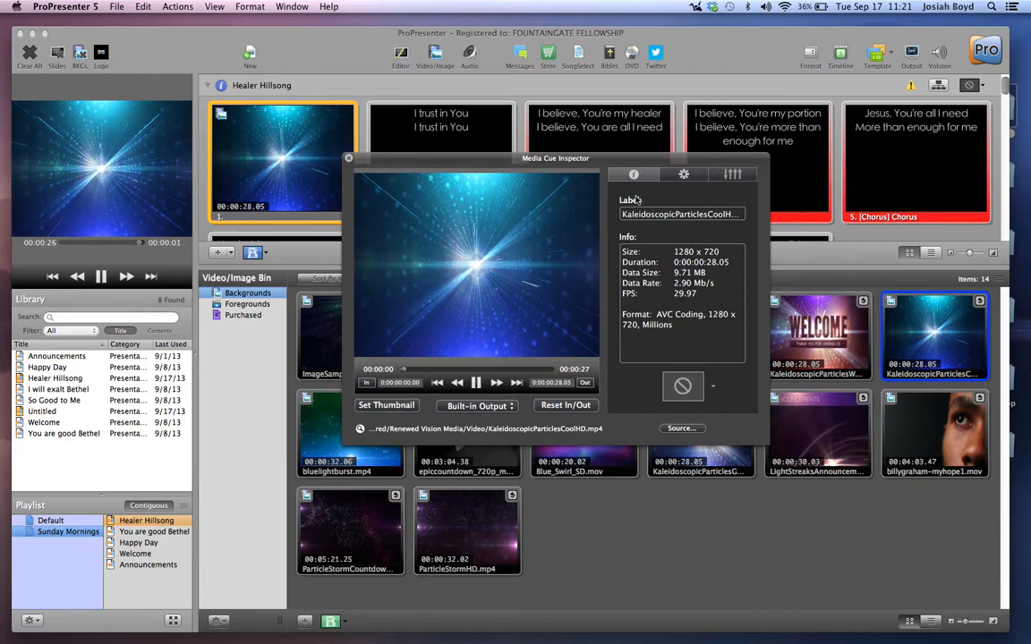
# Step: Try the Sepia Tone, Color Invert and Heat Signature effects on the KaleidoscopicParticlesCoolHD video, and return it to No Effect
pyautogui.click(732, 173)
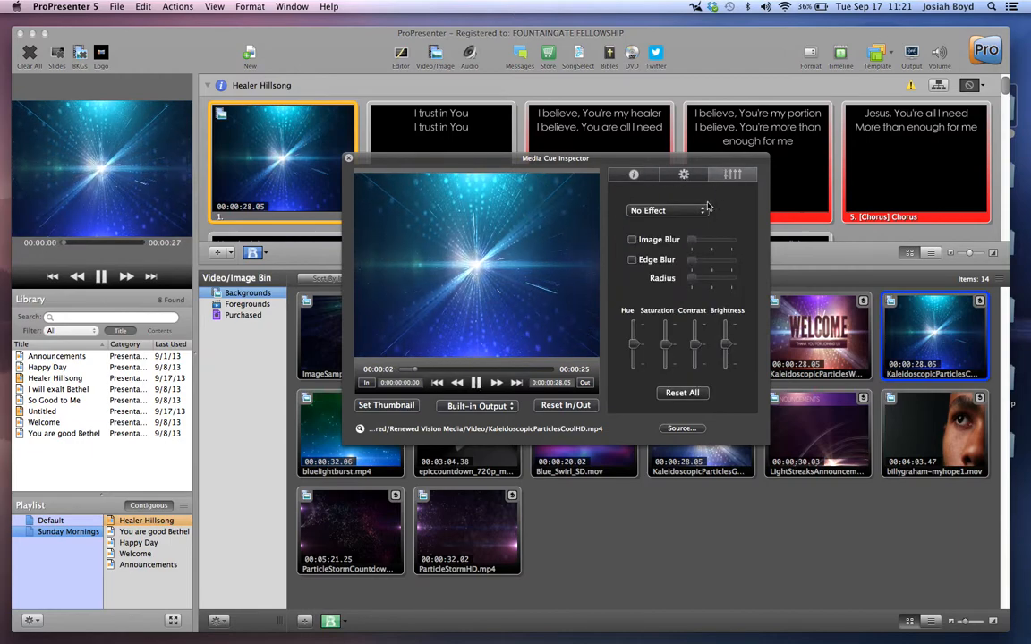
pyautogui.click(660, 212)
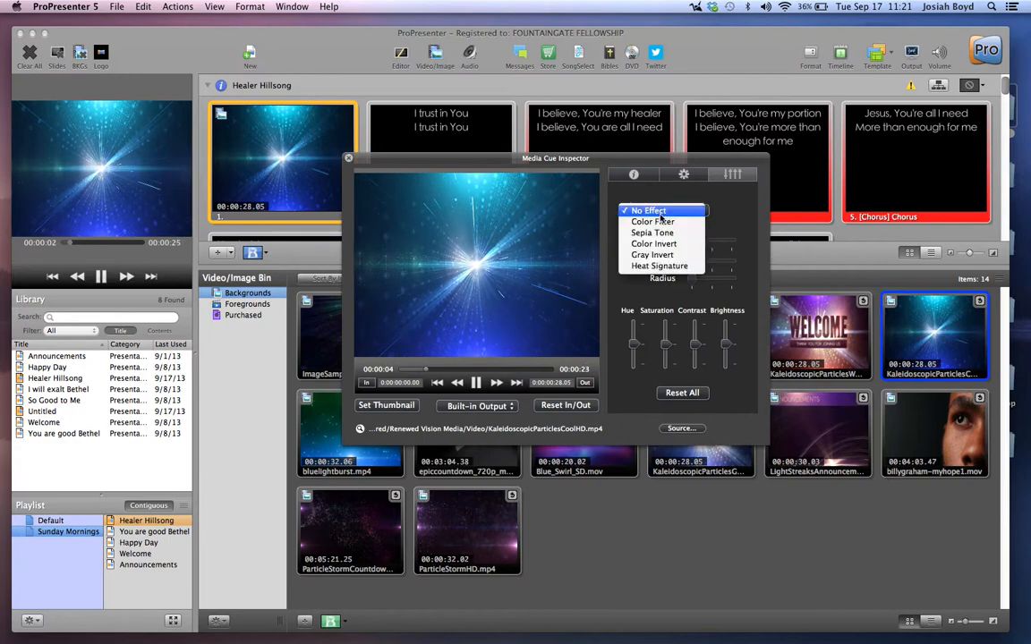
pyautogui.click(664, 235)
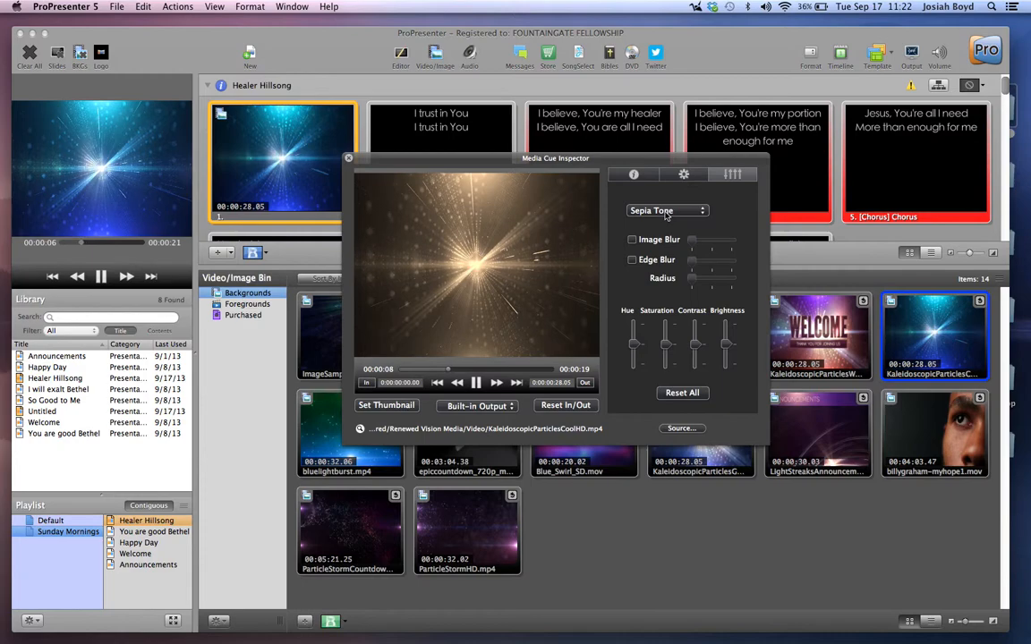
pyautogui.click(665, 212)
pyautogui.click(666, 222)
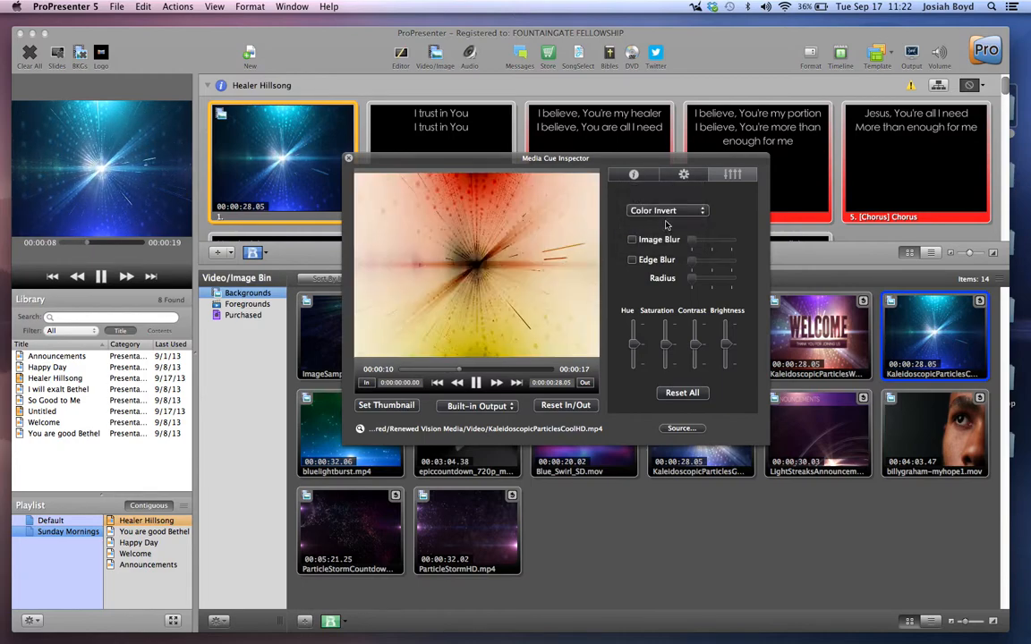
pyautogui.click(666, 215)
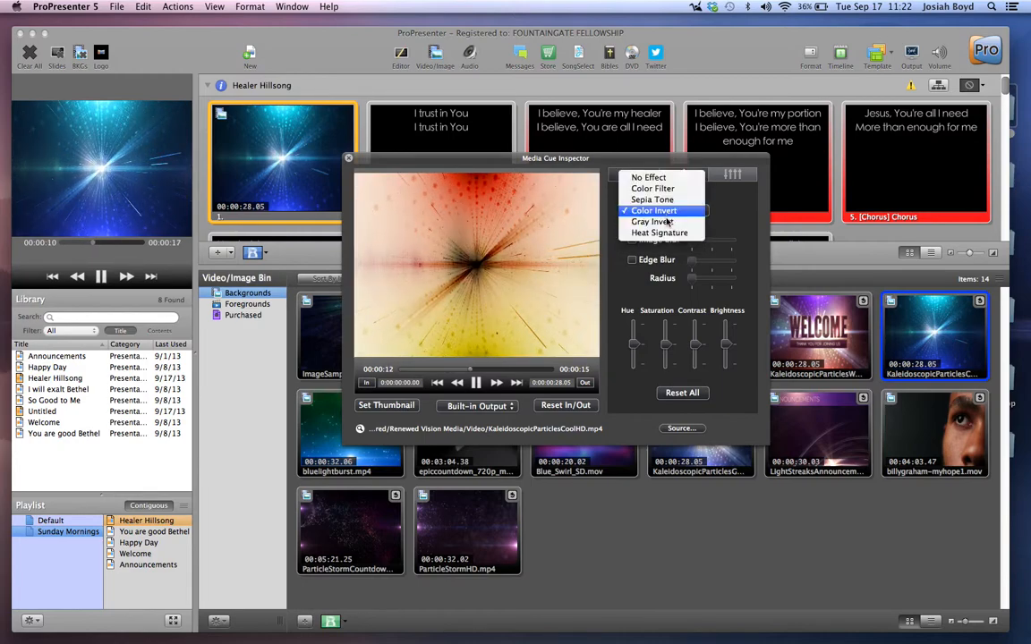
pyautogui.click(665, 233)
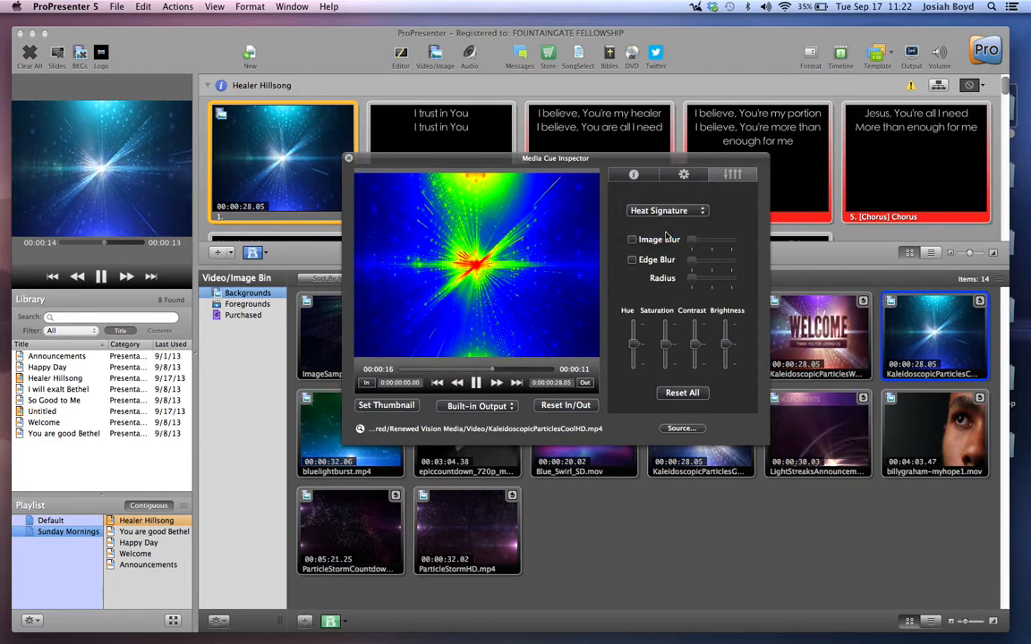
pyautogui.click(668, 215)
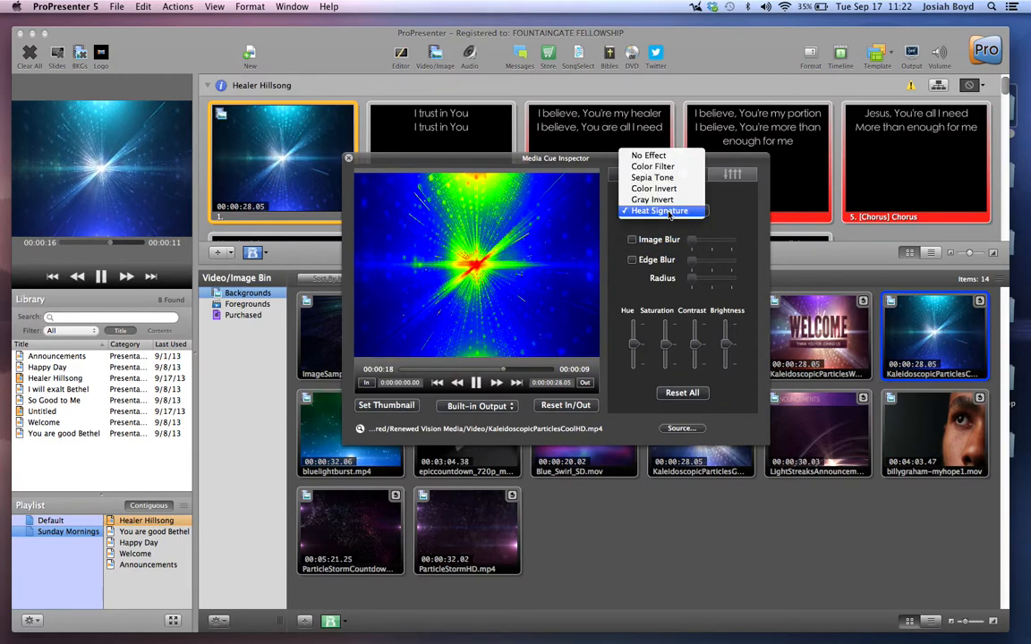
pyautogui.click(665, 158)
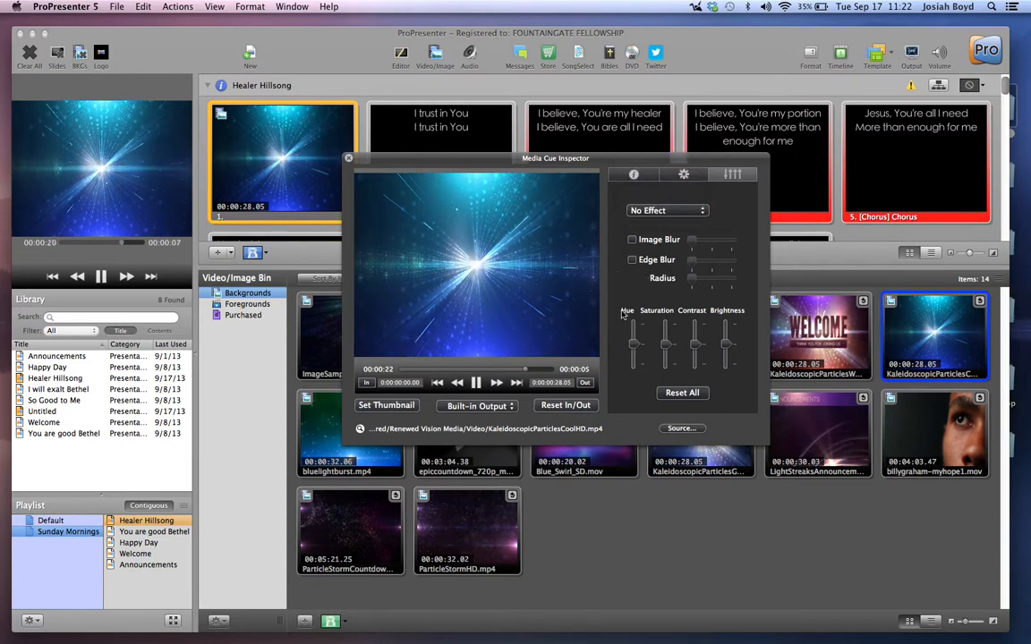
# Step: Try different hue, saturation, contrast and brightness levels on the KaleidoscopicParticlesCoolHD video, reset all adjustments and close its properties
pyautogui.moveTo(632, 347)
pyautogui.mouseDown()
pyautogui.moveTo(632, 328)
pyautogui.moveTo(632, 361)
pyautogui.mouseUp()
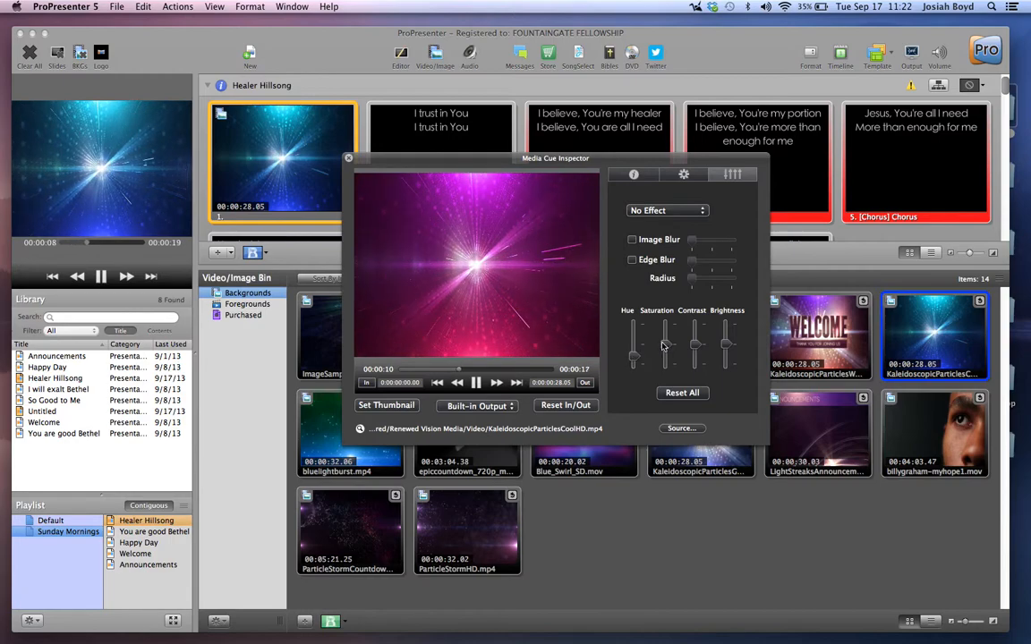
pyautogui.moveTo(663, 344)
pyautogui.mouseDown()
pyautogui.moveTo(662, 328)
pyautogui.moveTo(663, 384)
pyautogui.moveTo(663, 340)
pyautogui.mouseUp()
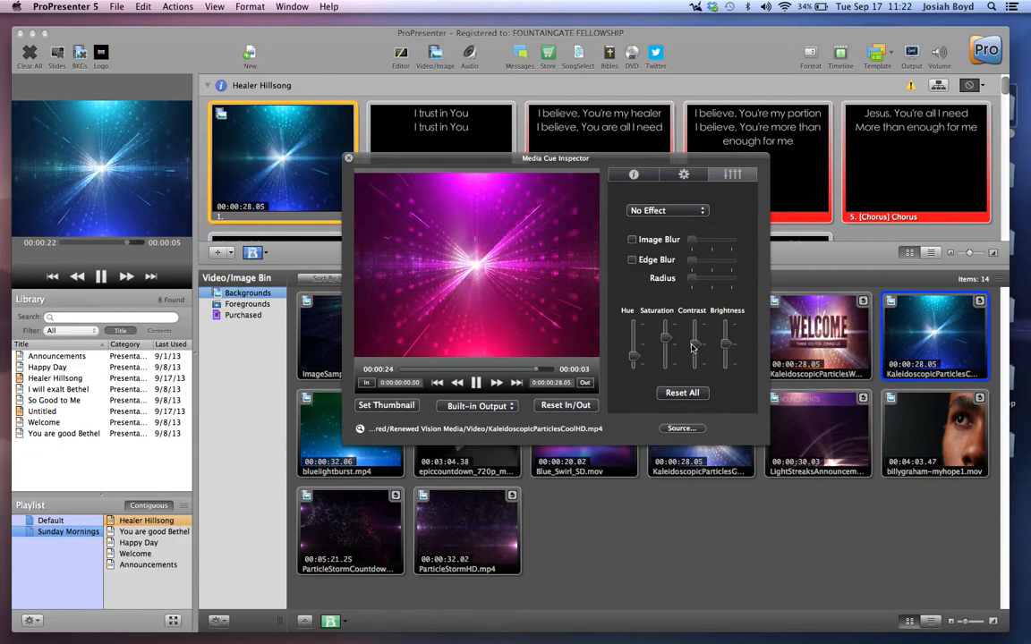
pyautogui.moveTo(695, 347)
pyautogui.mouseDown()
pyautogui.moveTo(691, 329)
pyautogui.moveTo(692, 366)
pyautogui.moveTo(689, 348)
pyautogui.mouseUp()
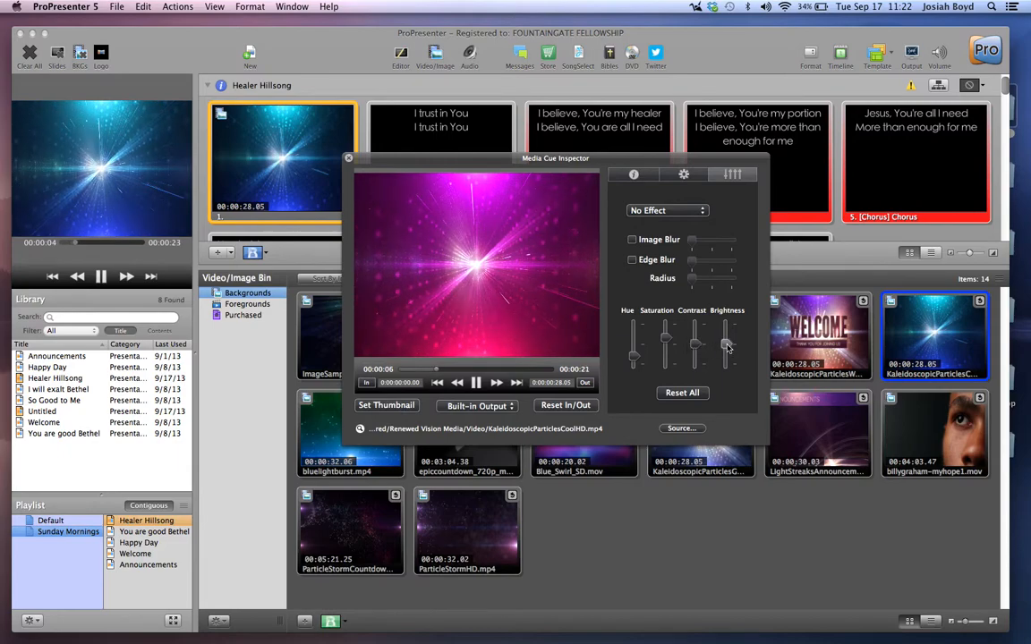
pyautogui.moveTo(728, 347)
pyautogui.mouseDown()
pyautogui.moveTo(725, 326)
pyautogui.moveTo(726, 374)
pyautogui.moveTo(725, 349)
pyautogui.mouseUp()
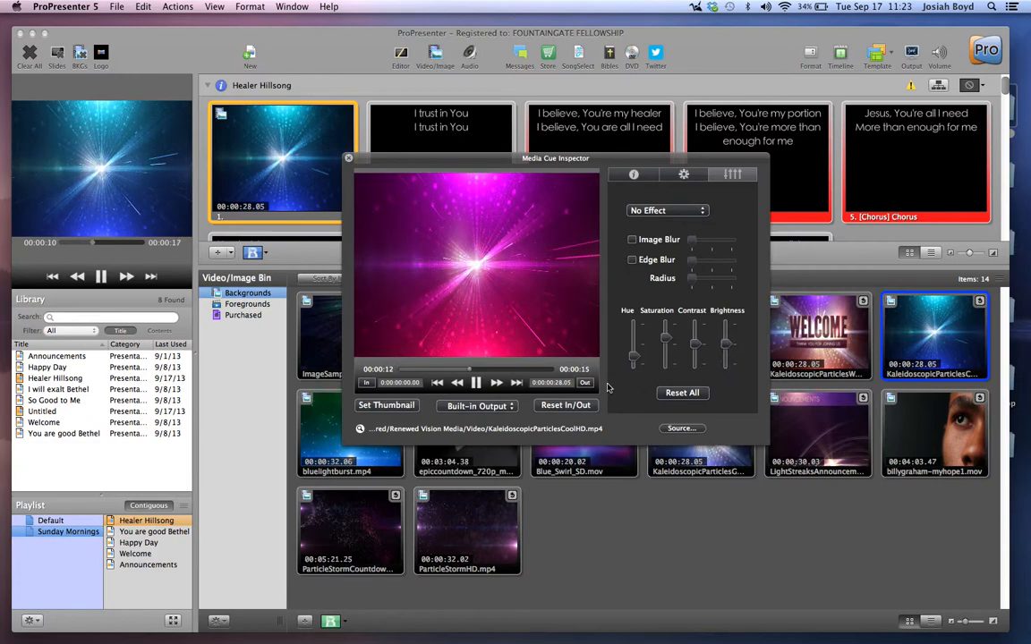
pyautogui.click(682, 394)
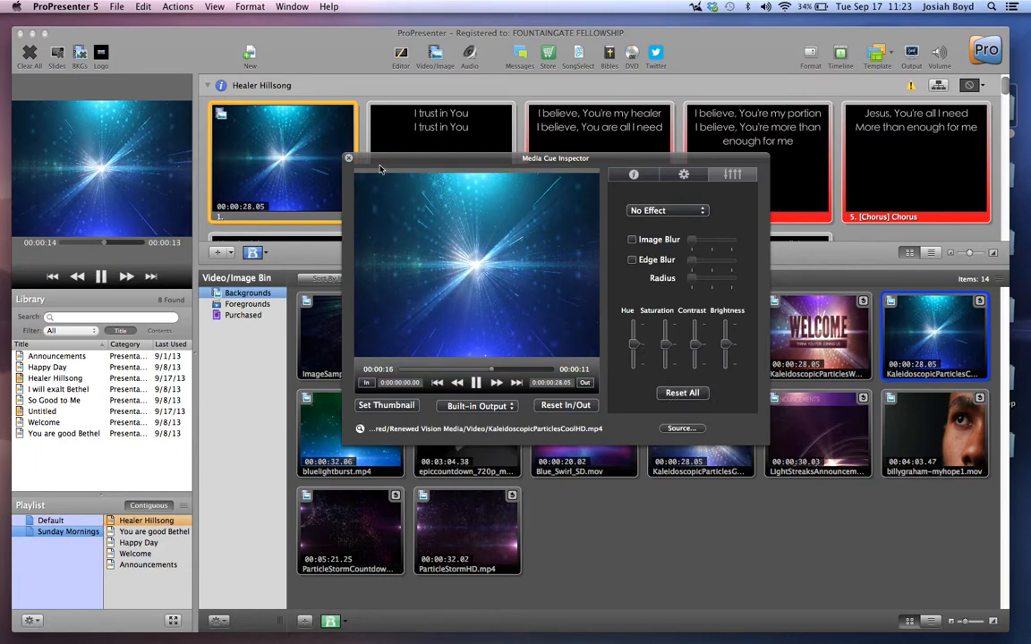
pyautogui.click(349, 159)
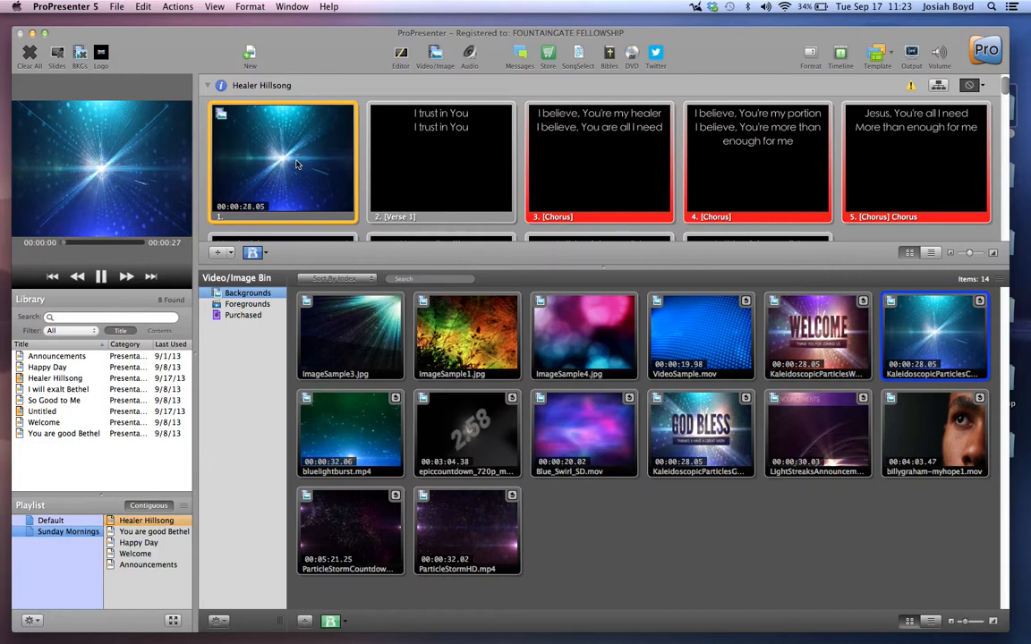
# Step: Hide the bin, recolor the background on Healer Hillsong's first slide to magenta with higher saturation, and send the slide to the output
pyautogui.click(437, 56)
pyautogui.rightClick(280, 167)
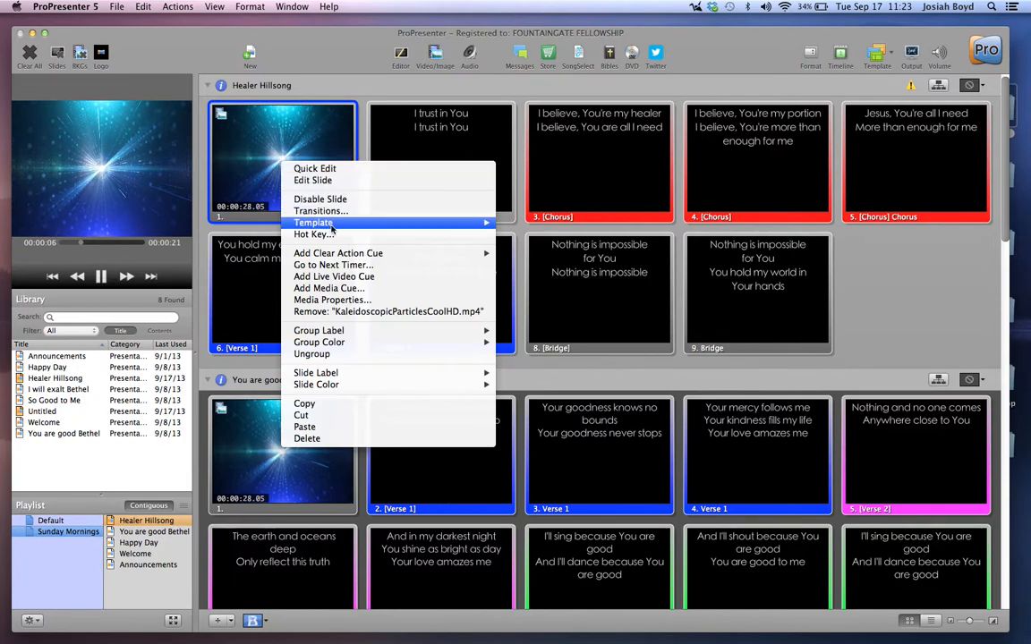
pyautogui.click(354, 301)
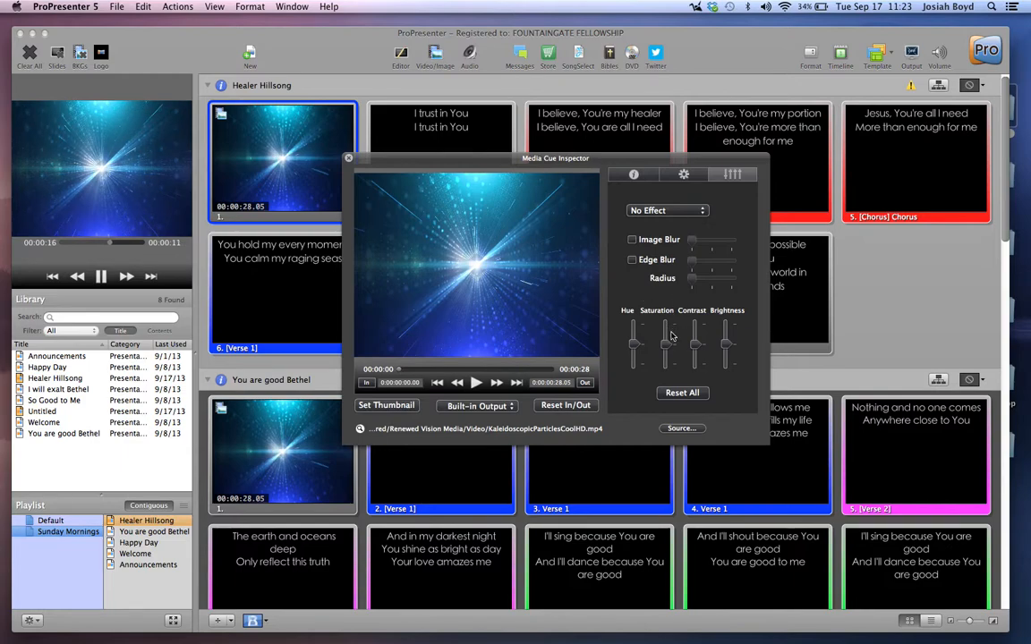
pyautogui.moveTo(666, 343); pyautogui.dragTo(636, 355)
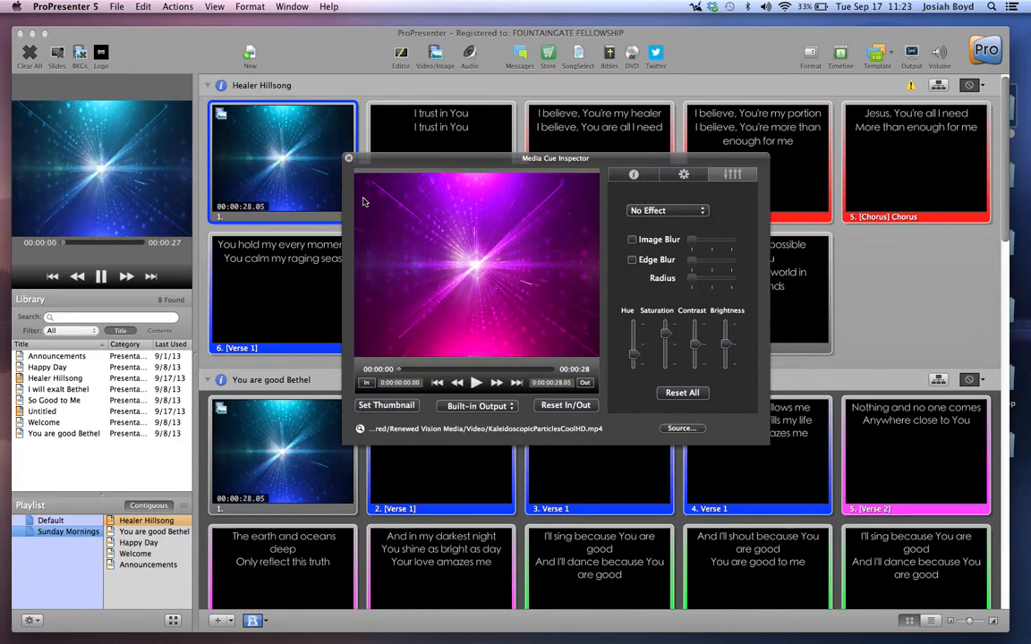
pyautogui.click(348, 159)
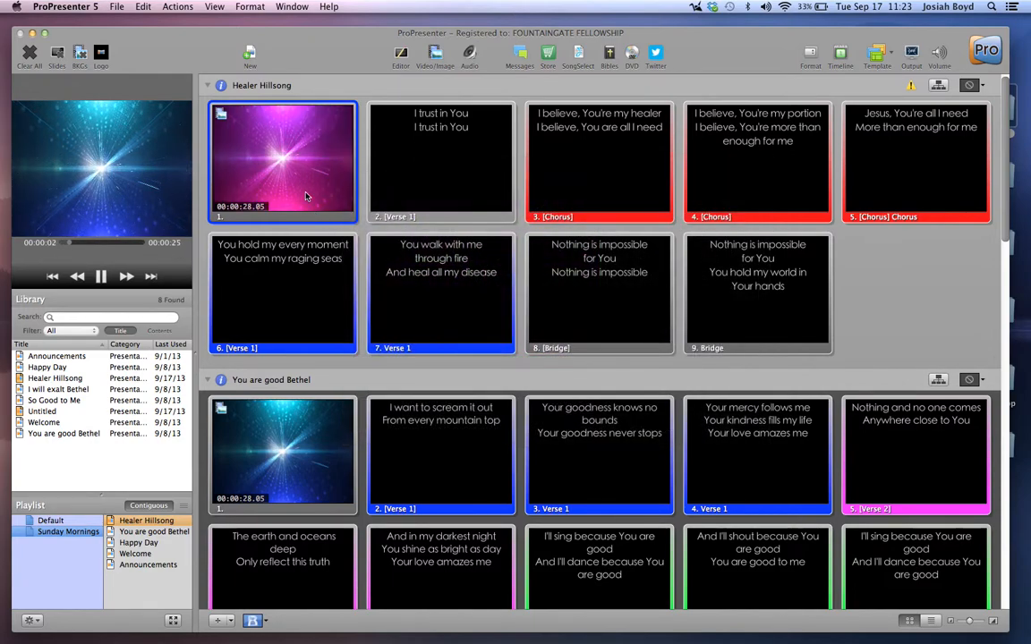
pyautogui.click(276, 173)
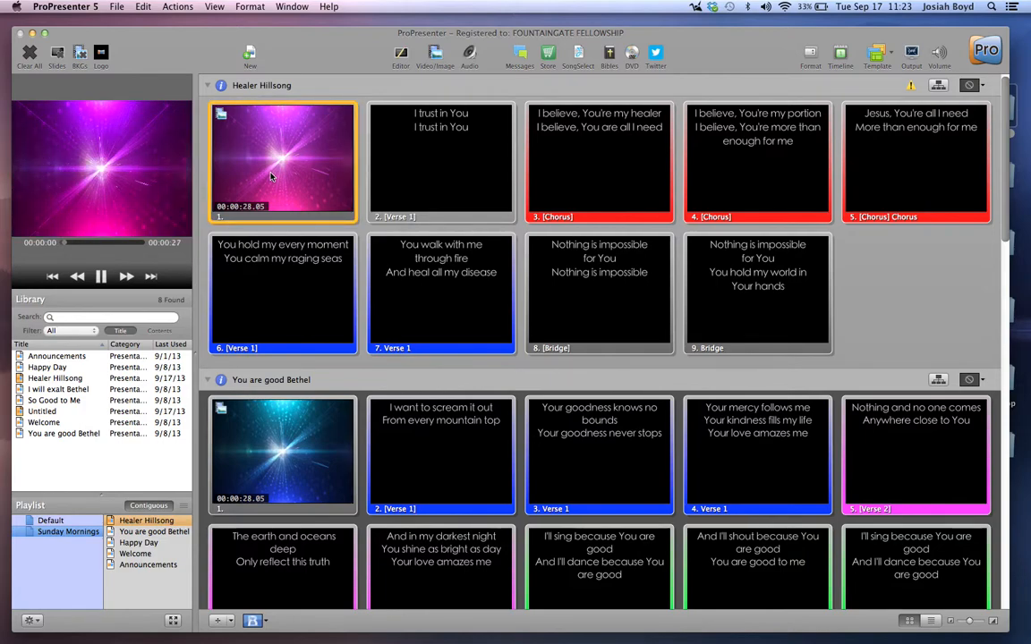
# Step: Show the Video/Image Bin, and send the bluelightburst.mp4 background and Happy Day's first slide to the output
pyautogui.click(437, 55)
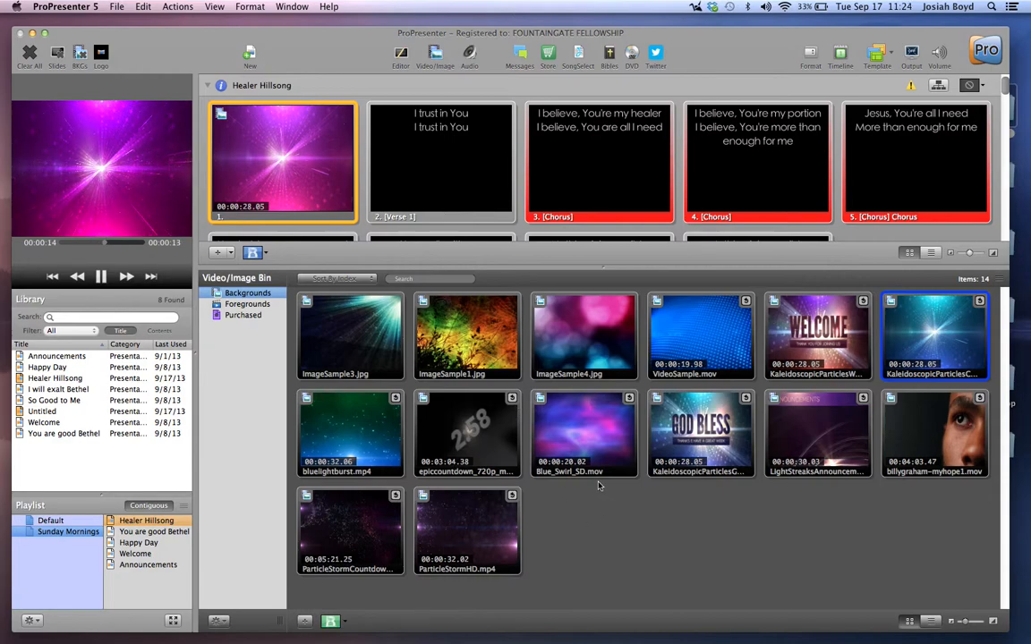
pyautogui.click(364, 424)
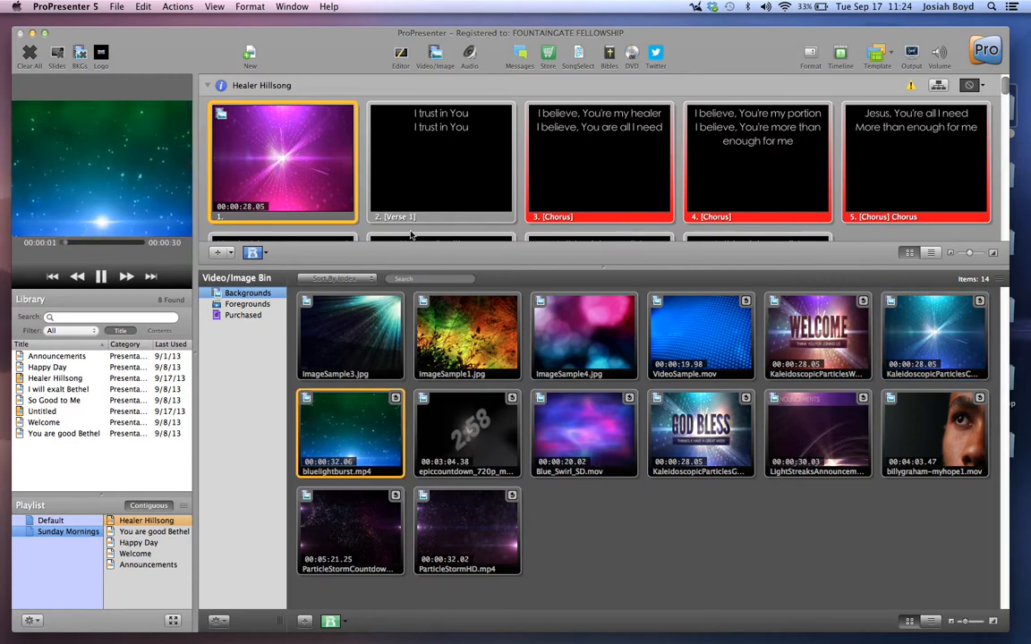
pyautogui.scroll(-3, 415, 203)
pyautogui.scroll(-10, 375, 201)
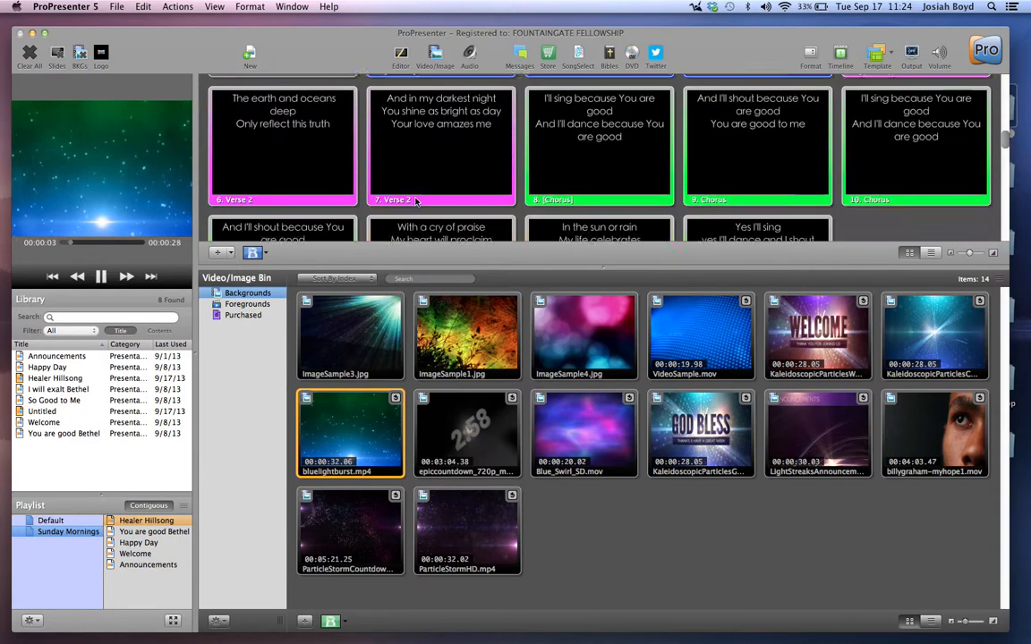
pyautogui.click(326, 198)
# Step: Open the scaling and playback settings of the background video on Happy Day's first slide
pyautogui.rightClick(325, 192)
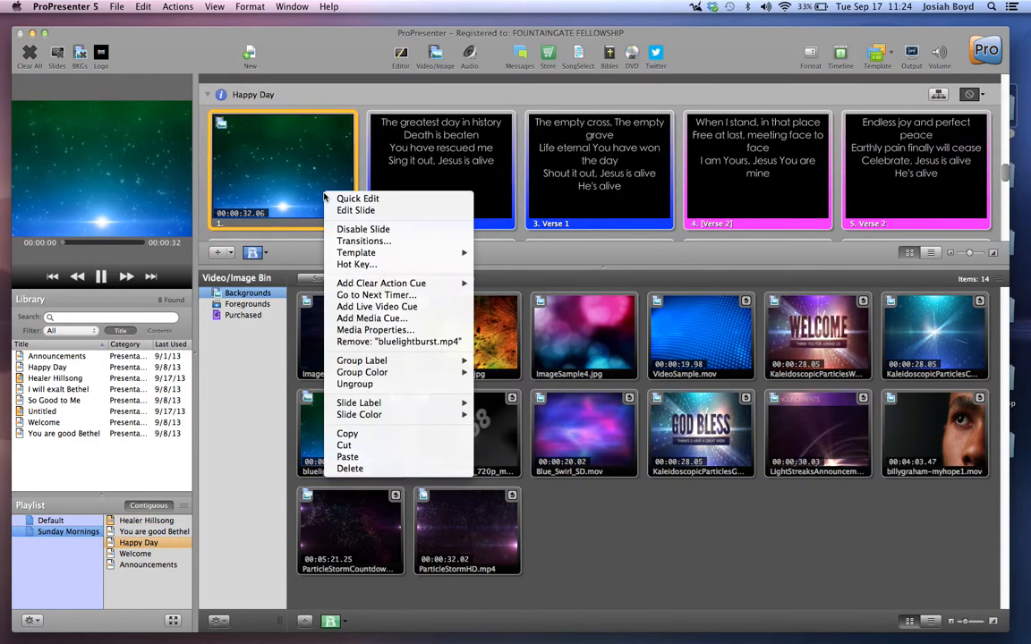
pyautogui.click(389, 331)
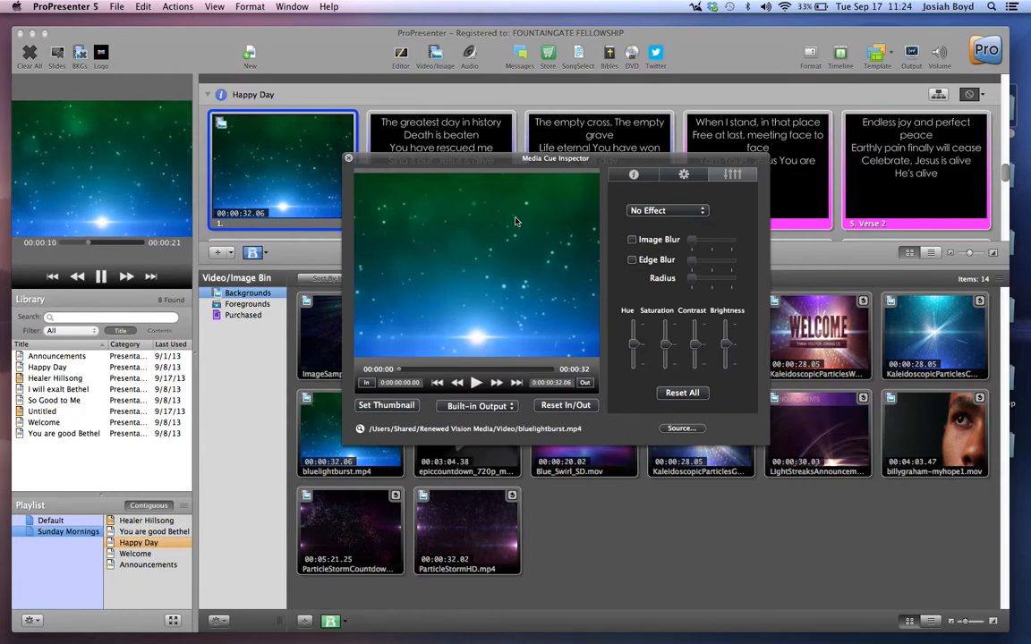
pyautogui.click(682, 175)
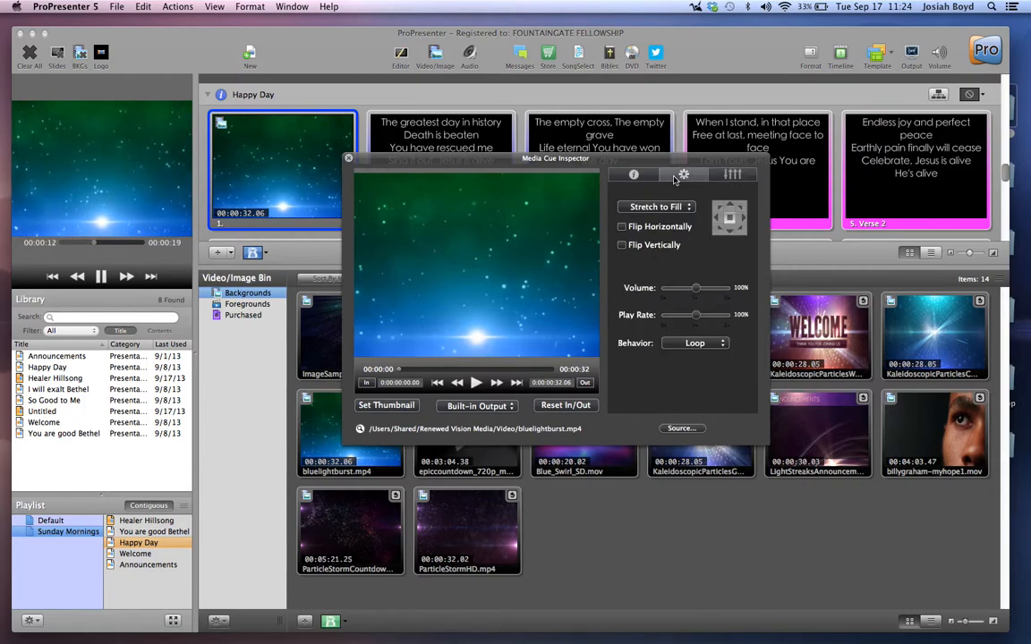
# Step: Try flipping Happy Day's background video vertically and horizontally, and turn both flips off again
pyautogui.click(622, 246)
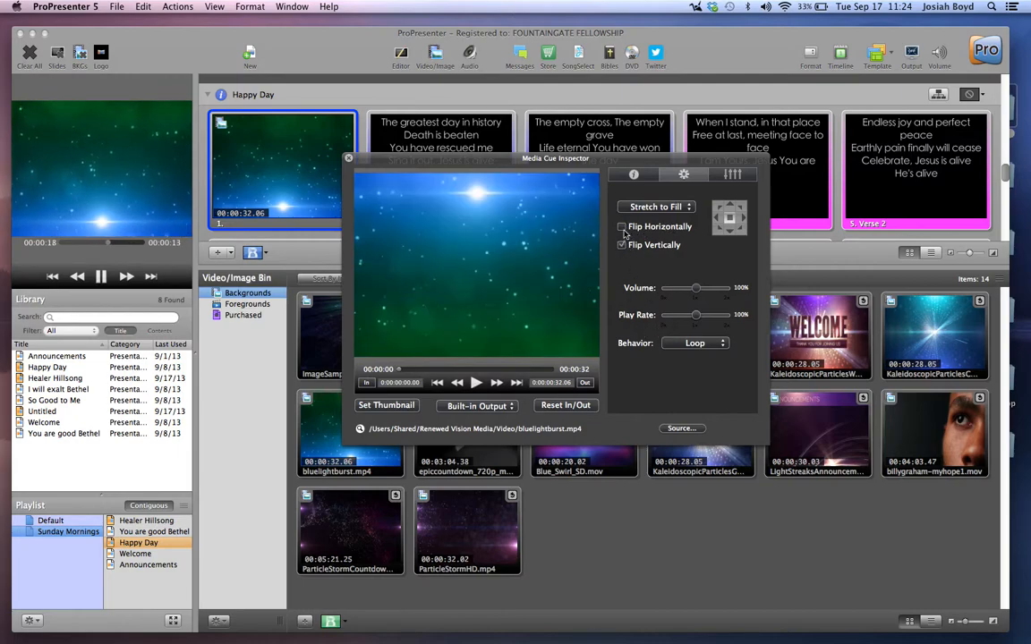
pyautogui.click(621, 227)
pyautogui.click(622, 245)
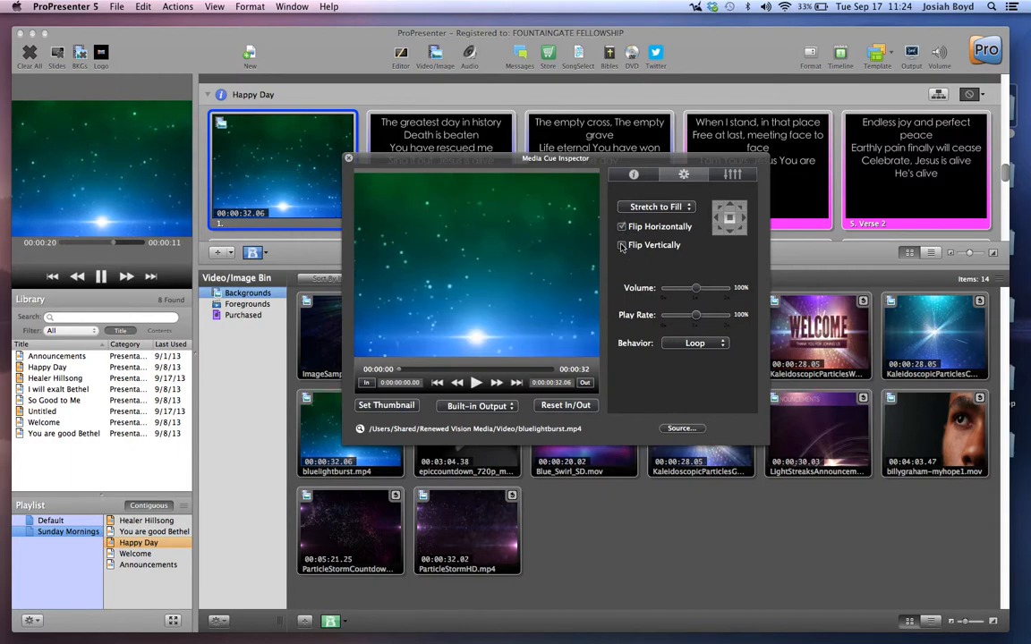
pyautogui.click(622, 227)
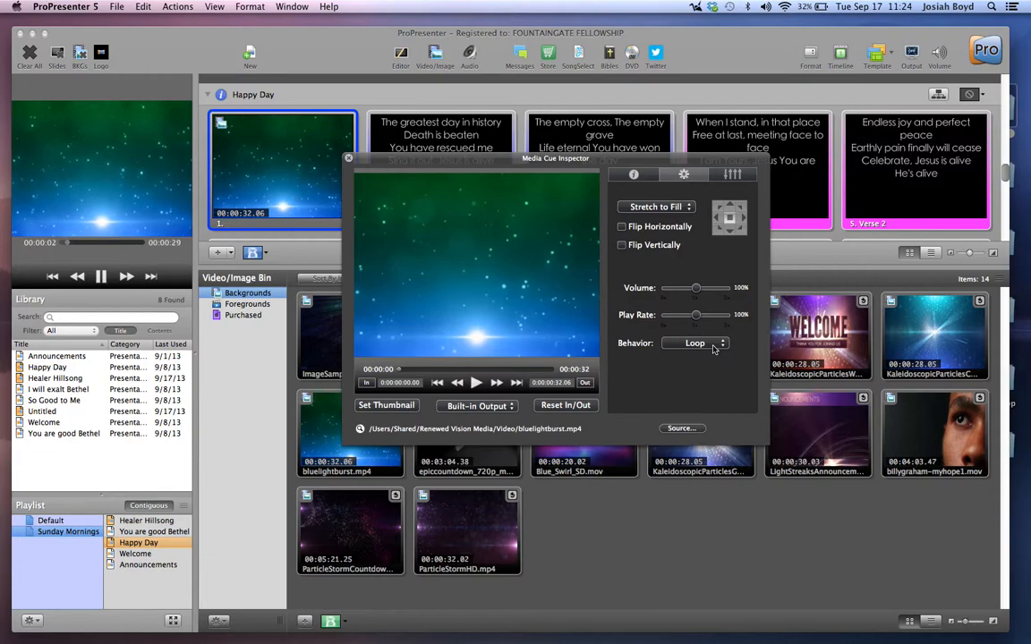
# Step: Play Happy Day's background video preview, skip to its end, and set the playback behavior to Palindrome
pyautogui.click(476, 385)
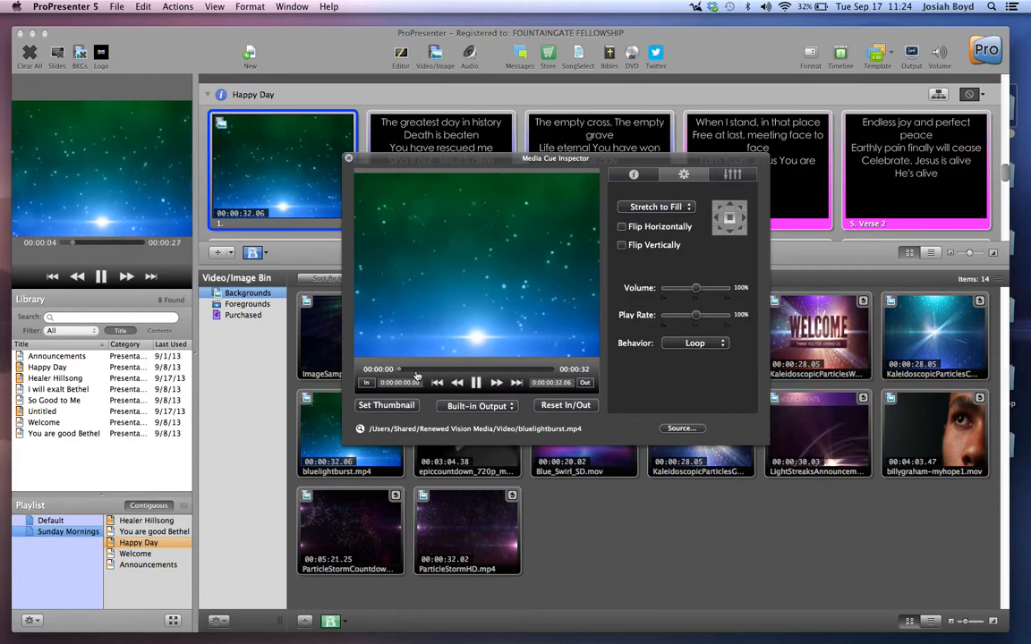
pyautogui.click(516, 382)
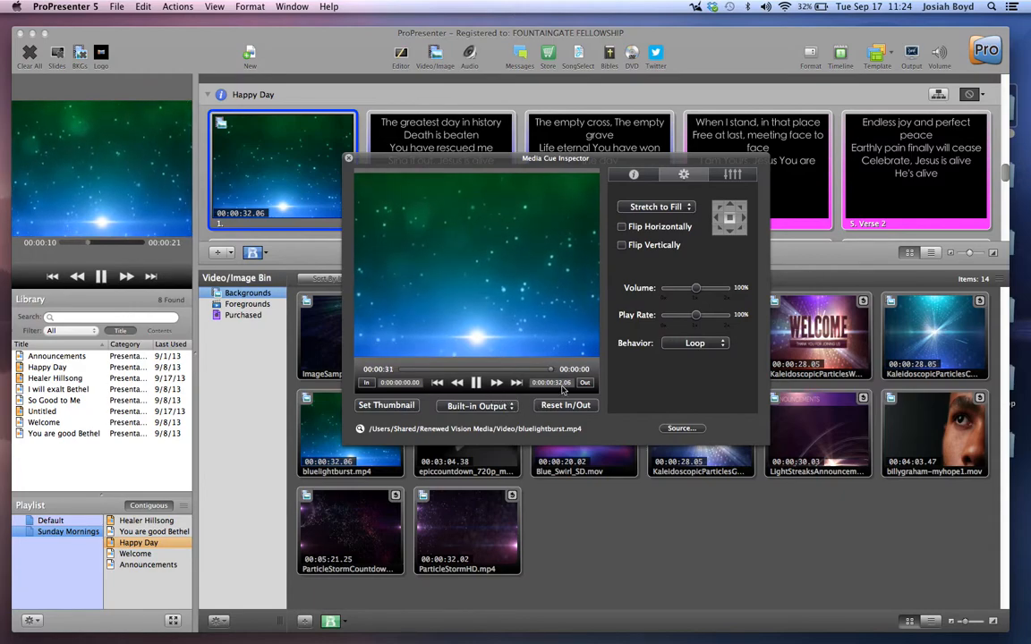
pyautogui.click(696, 344)
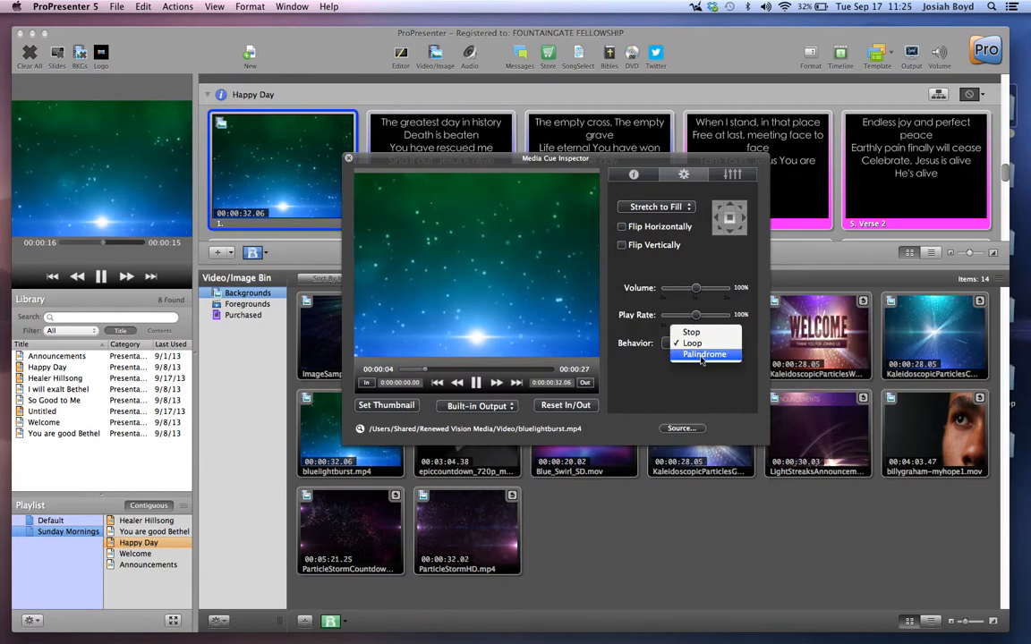
pyautogui.click(703, 355)
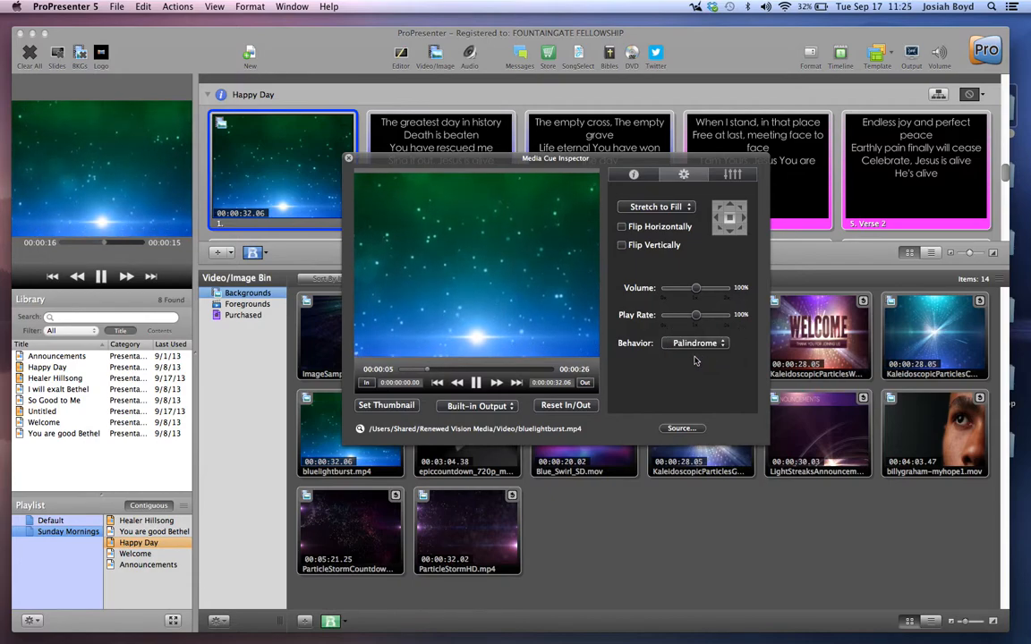
# Step: Set the background video's in point to 0:00:10.10 and out point to 0:00:28.94, and close its settings
pyautogui.click(544, 370)
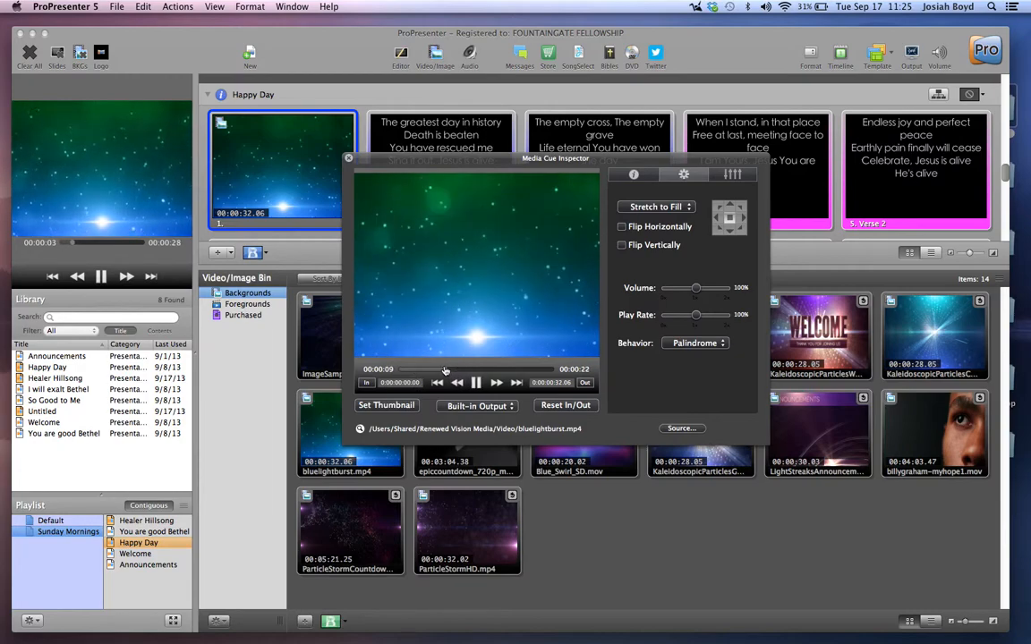
pyautogui.click(365, 383)
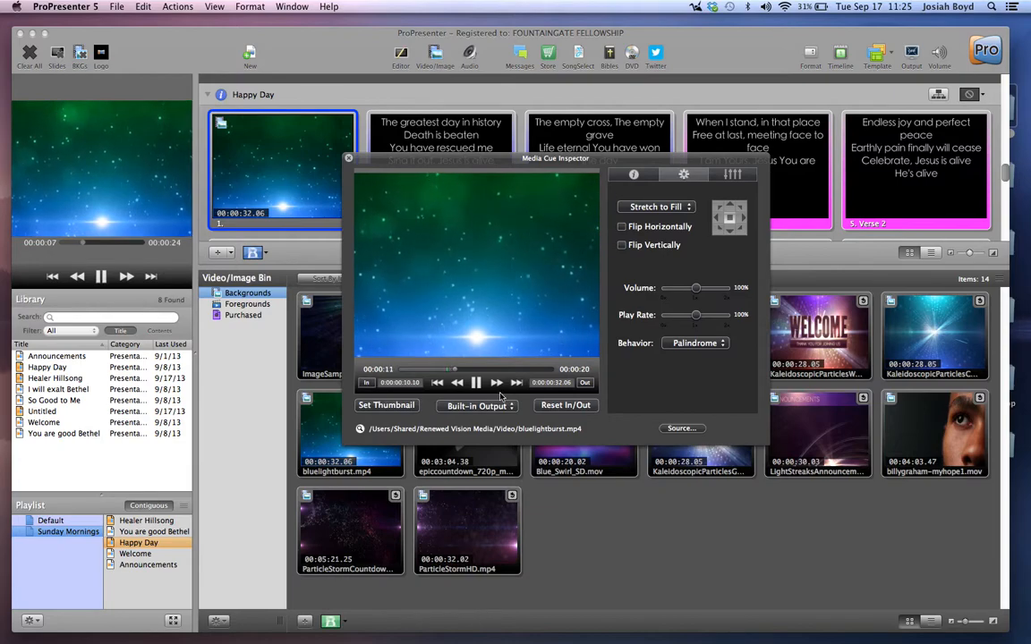
pyautogui.click(528, 370)
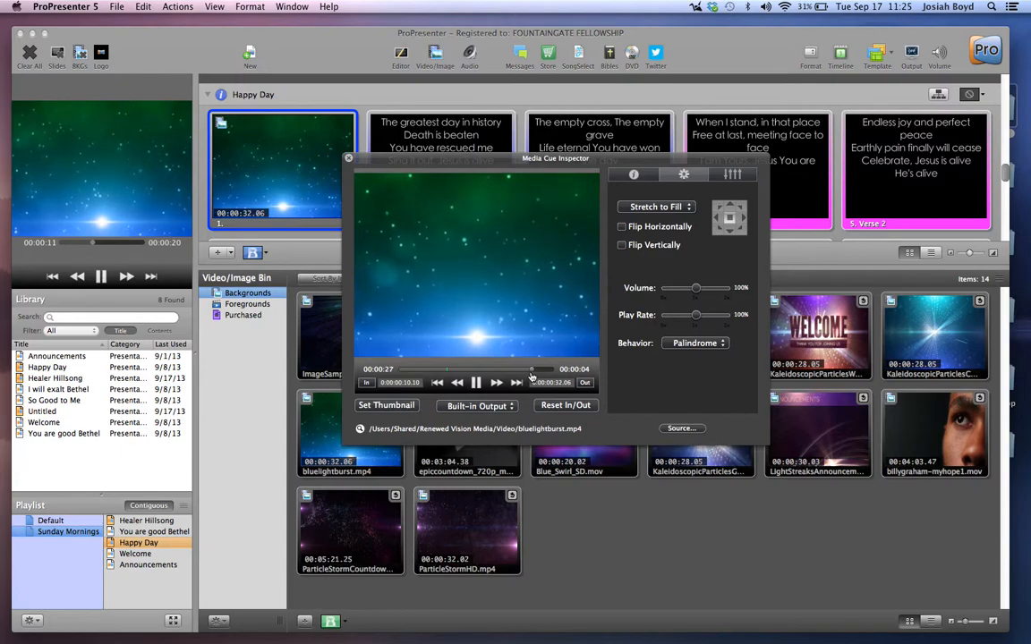
pyautogui.click(586, 384)
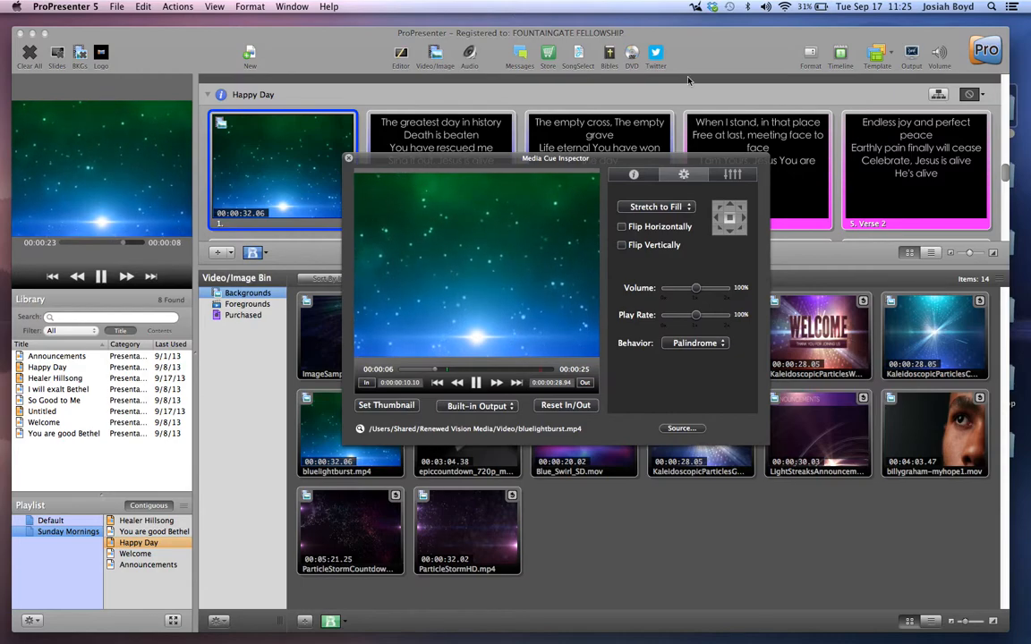
pyautogui.click(349, 160)
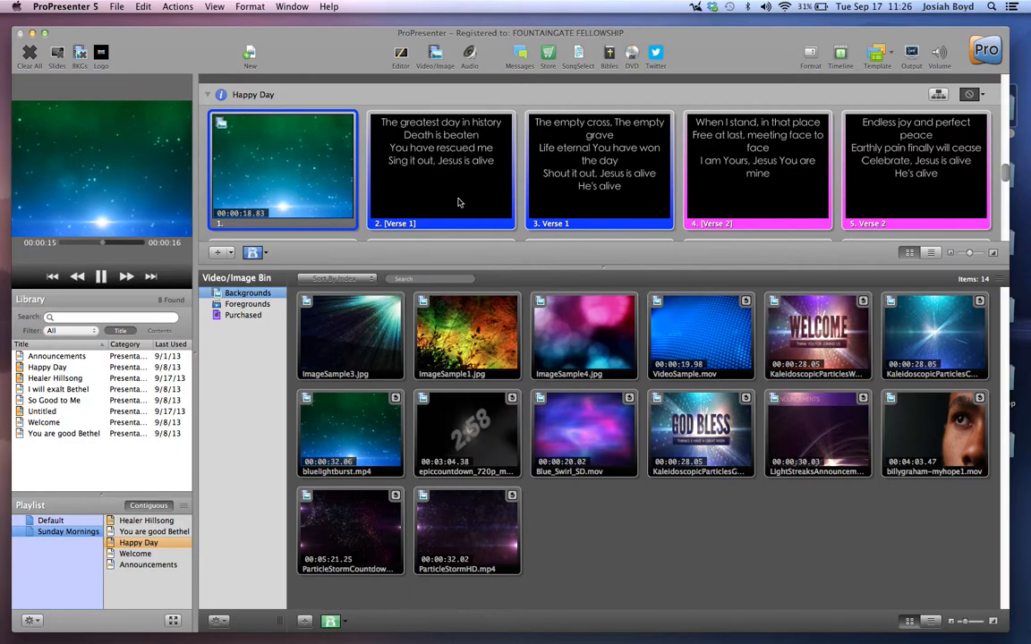
# Step: Play Happy Day's slides 1 through 5 in order, starting with the trimmed background video
pyautogui.click(278, 176)
pyautogui.click(417, 177)
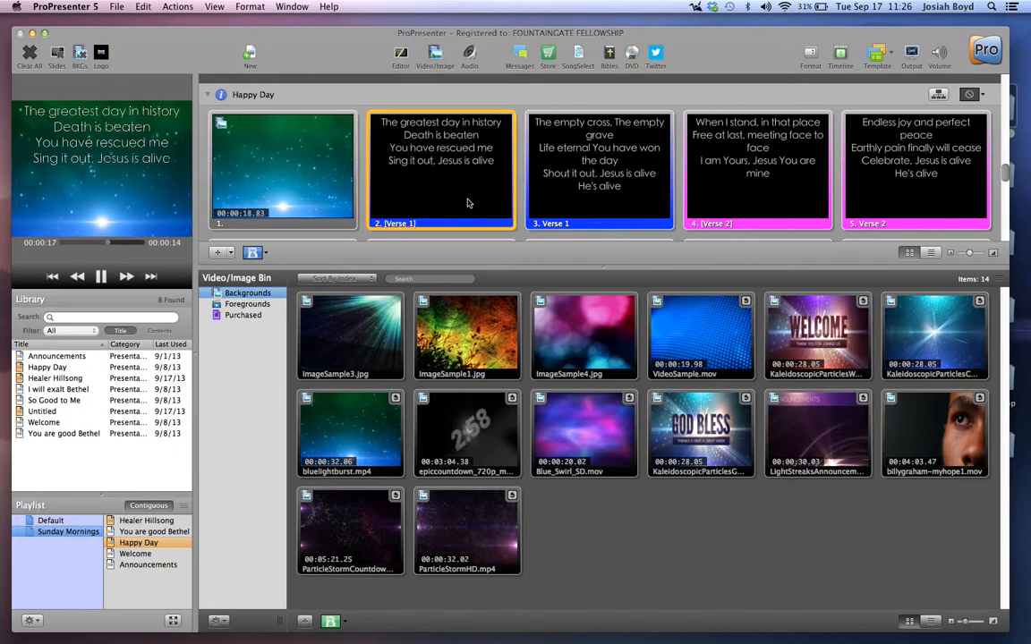
pyautogui.click(564, 177)
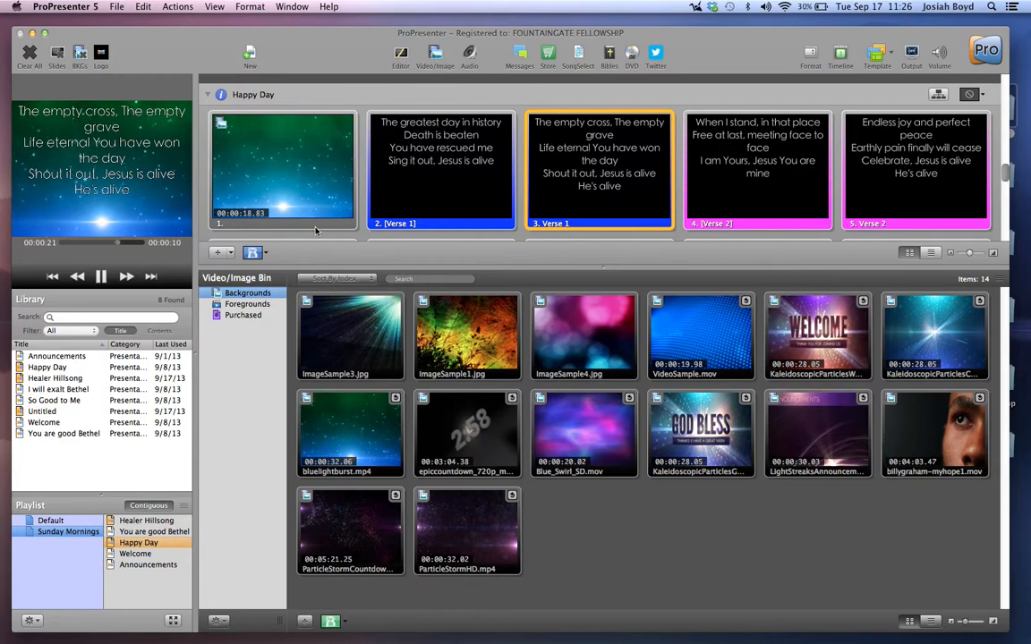
pyautogui.click(693, 152)
pyautogui.click(845, 157)
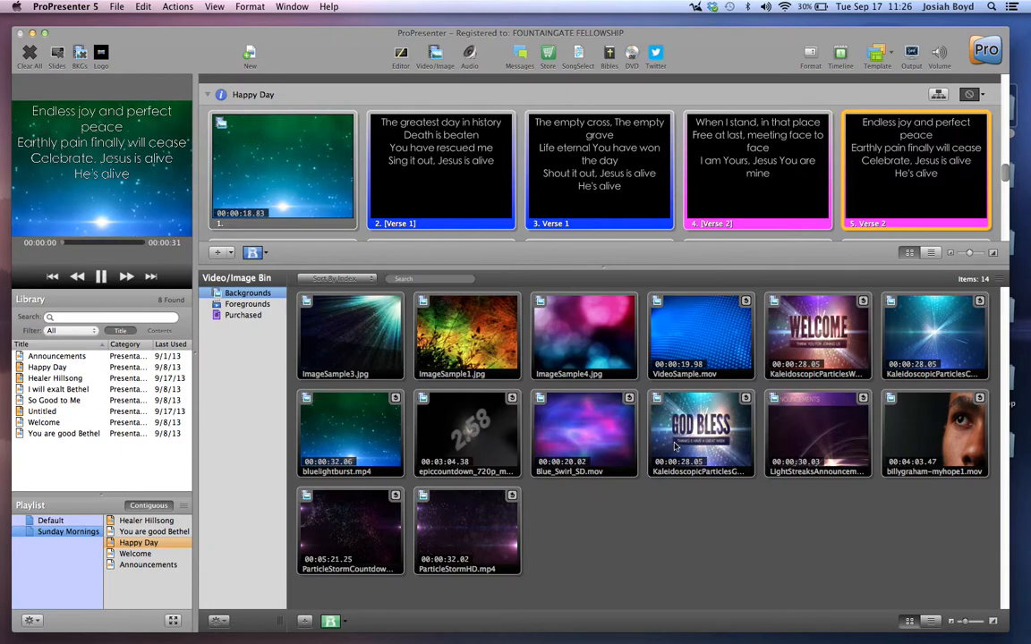
# Step: Play the Welcome video as a background, show Happy Day's slides 4, 3 and 2 over it, and restart the video
pyautogui.click(792, 351)
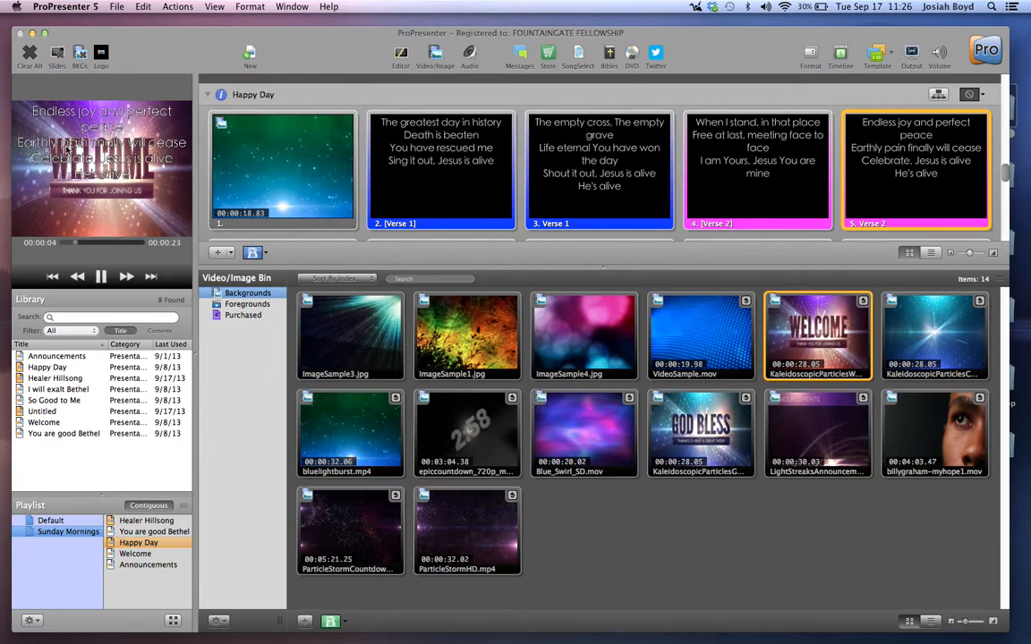
pyautogui.click(796, 159)
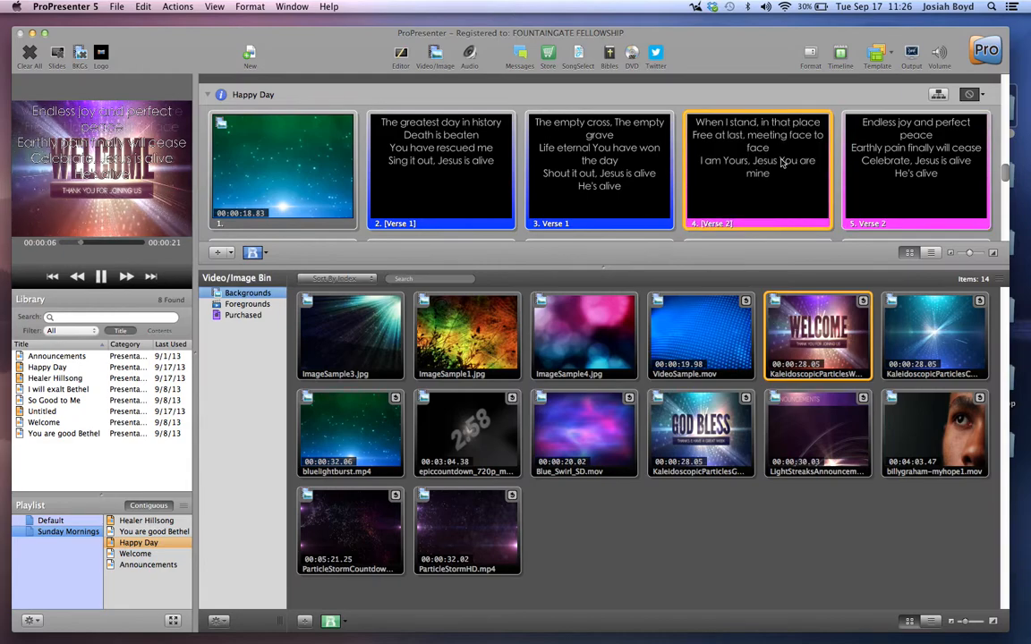
pyautogui.click(585, 169)
pyautogui.click(460, 170)
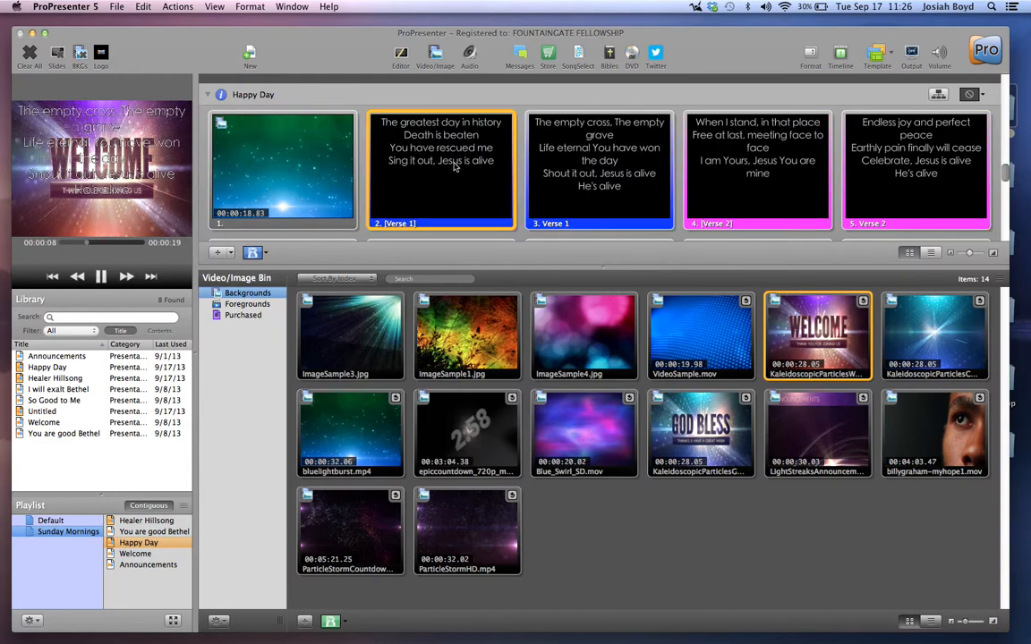
pyautogui.click(788, 347)
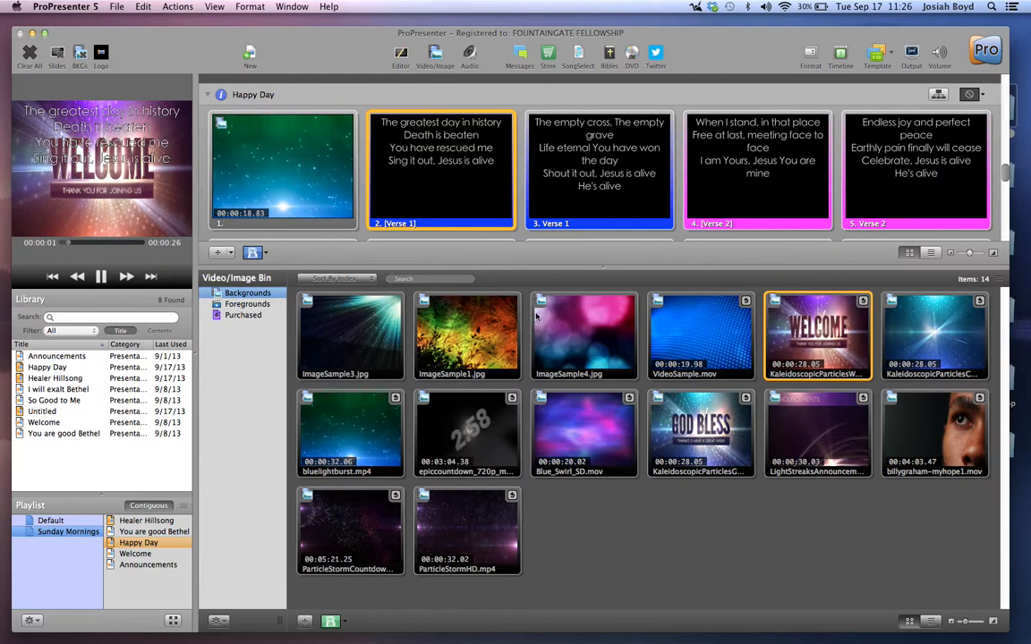
# Step: Send the logo to the output, replay the Welcome background, and show Happy Day's slides 3, 4 and 5 over it
pyautogui.click(100, 56)
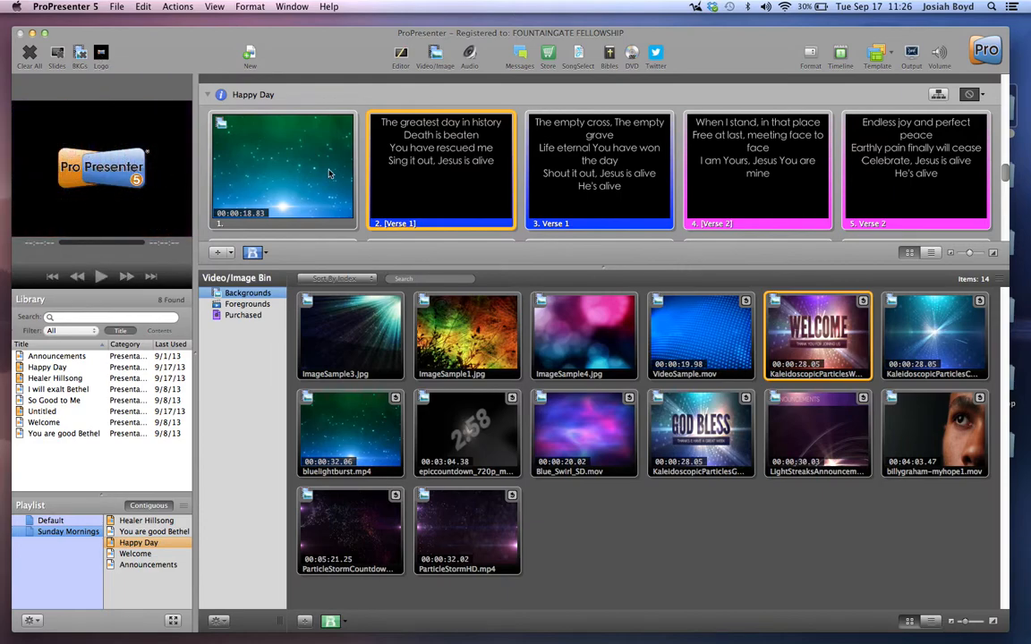
pyautogui.click(781, 324)
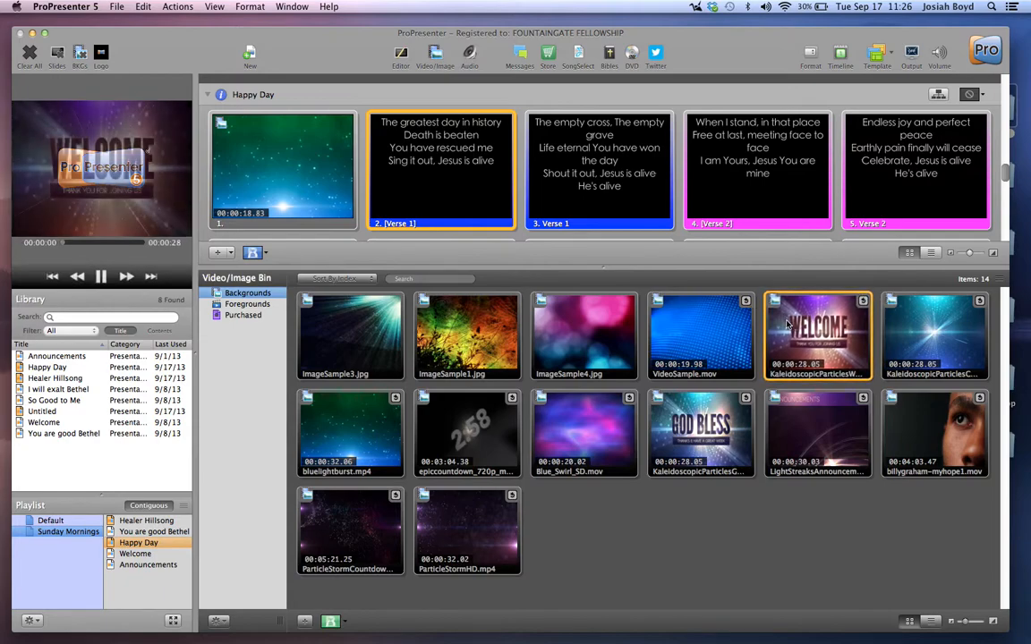
pyautogui.click(581, 147)
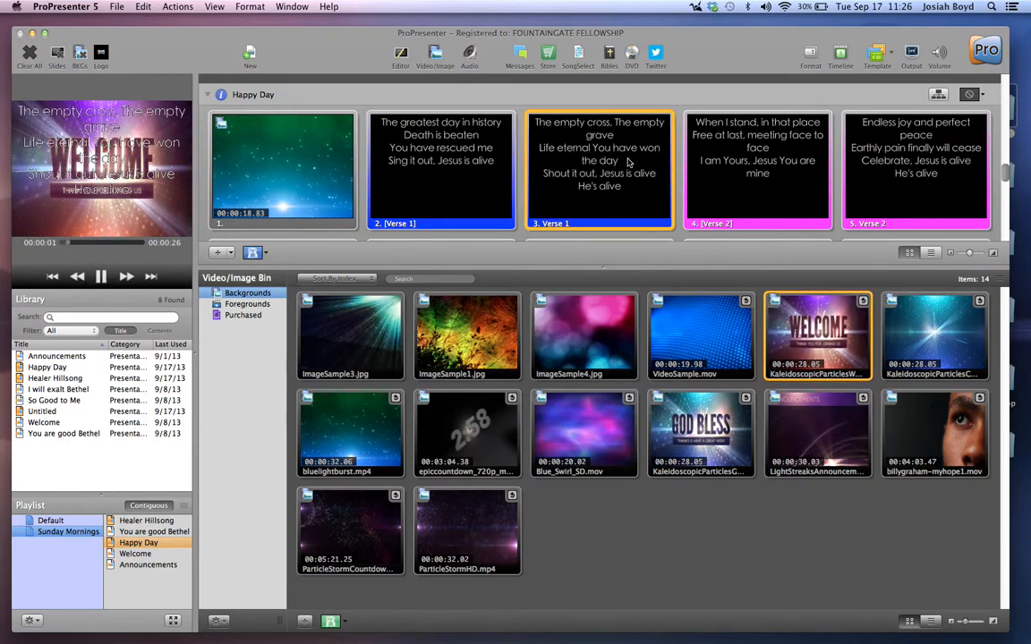
pyautogui.click(748, 162)
pyautogui.click(873, 172)
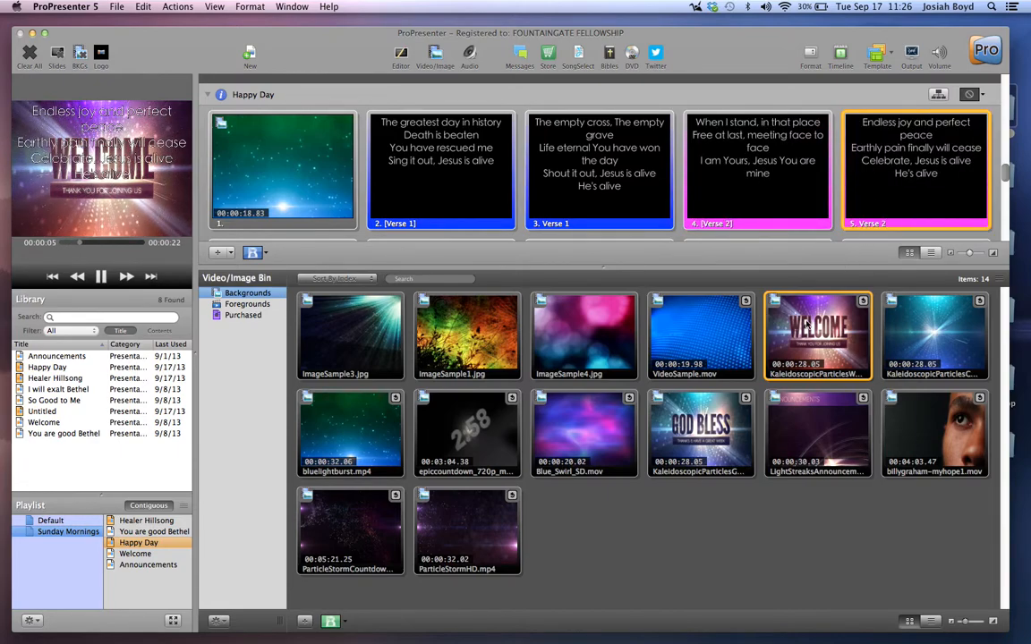
# Step: Add the Welcome video from the Backgrounds to the Foregrounds, and show the Foregrounds collection
pyautogui.click(255, 303)
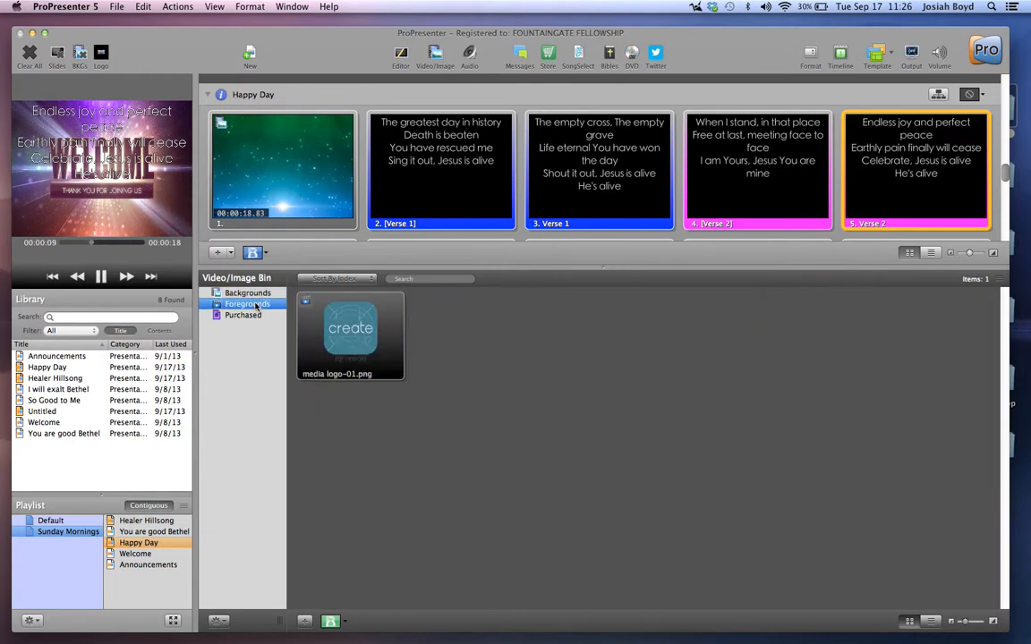
pyautogui.click(253, 294)
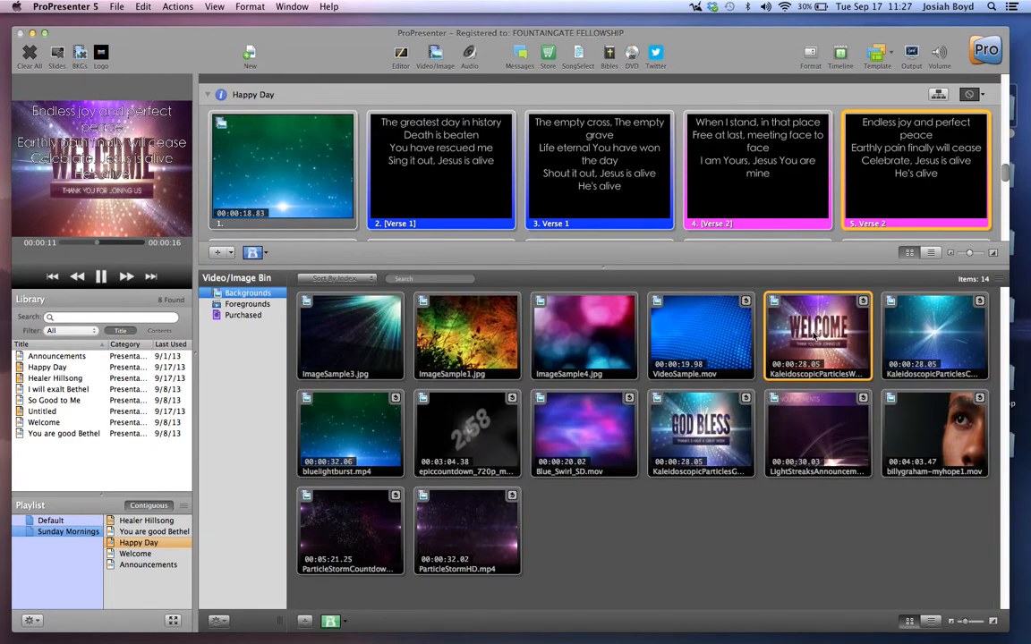
pyautogui.moveTo(811, 335); pyautogui.dragTo(223, 306)
pyautogui.click(225, 305)
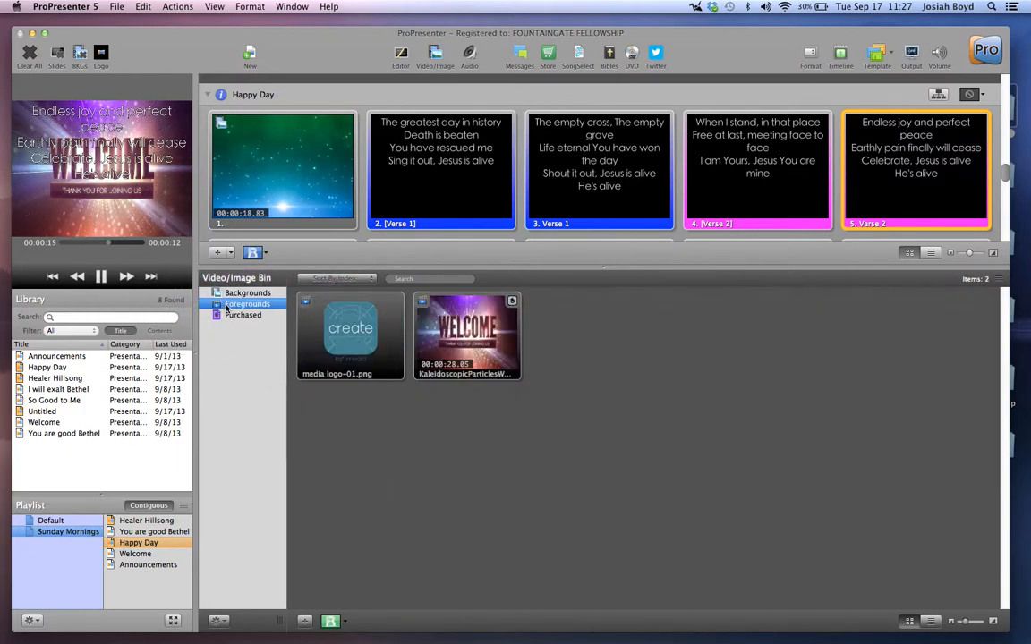
# Step: Play Happy Day's opening slides up to slide 4, and replace the lyrics with the Welcome foreground video
pyautogui.click(447, 198)
pyautogui.click(314, 192)
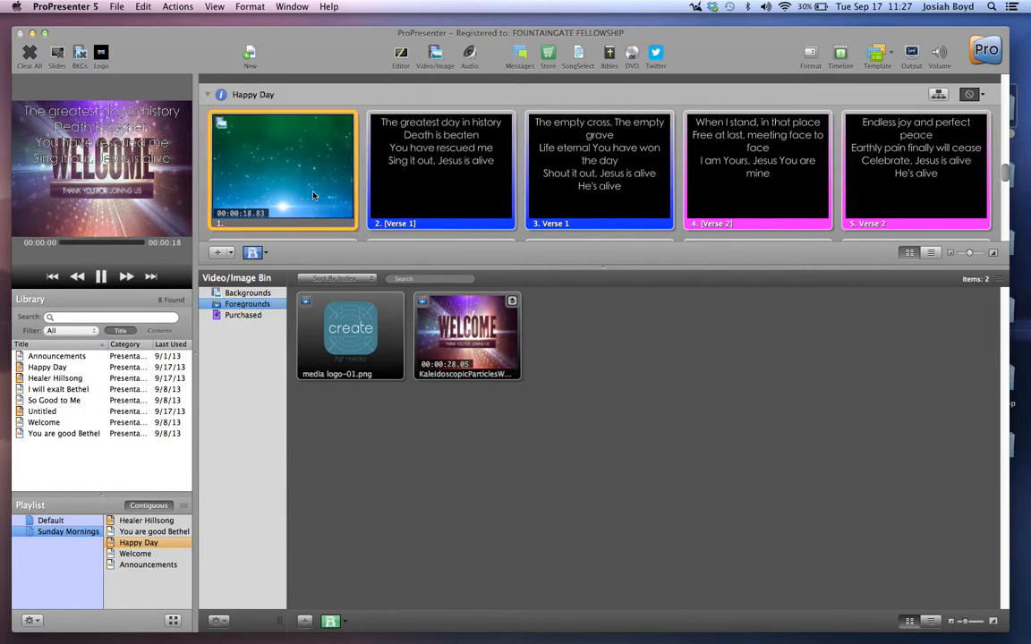
pyautogui.click(444, 193)
pyautogui.click(595, 186)
pyautogui.click(706, 174)
pyautogui.click(471, 341)
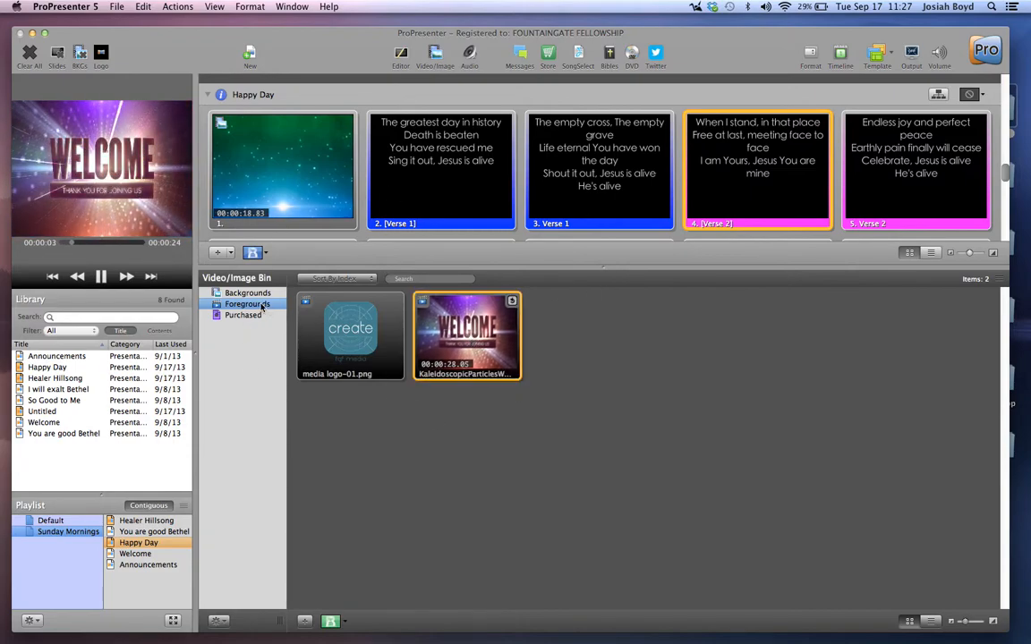
# Step: Send the logo to the output, play billygraham-myhope1.mov from the Backgrounds, and mute the computer's sound
pyautogui.click(102, 55)
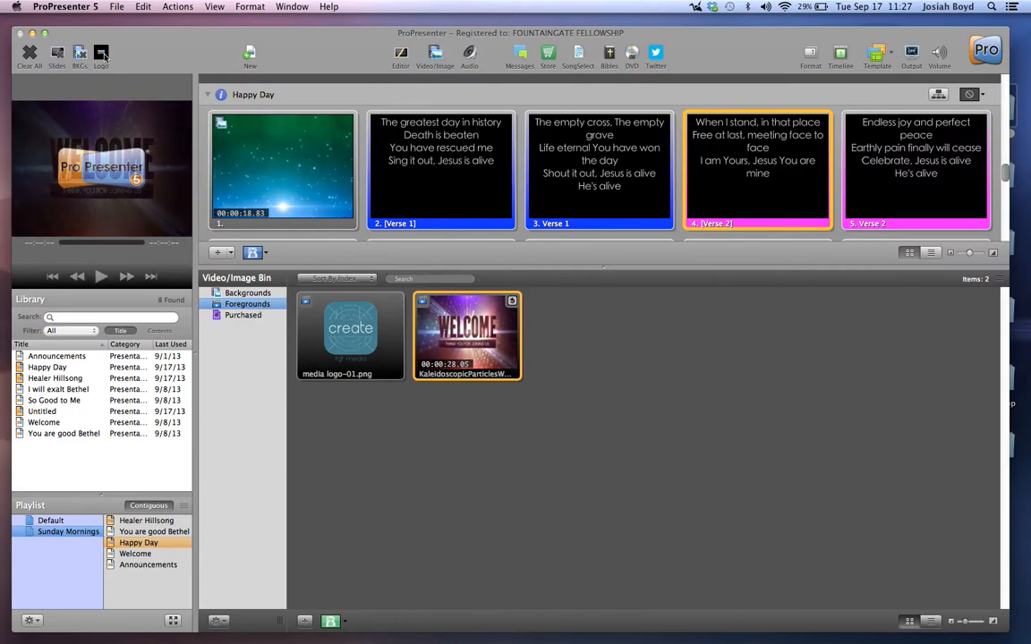
pyautogui.click(243, 293)
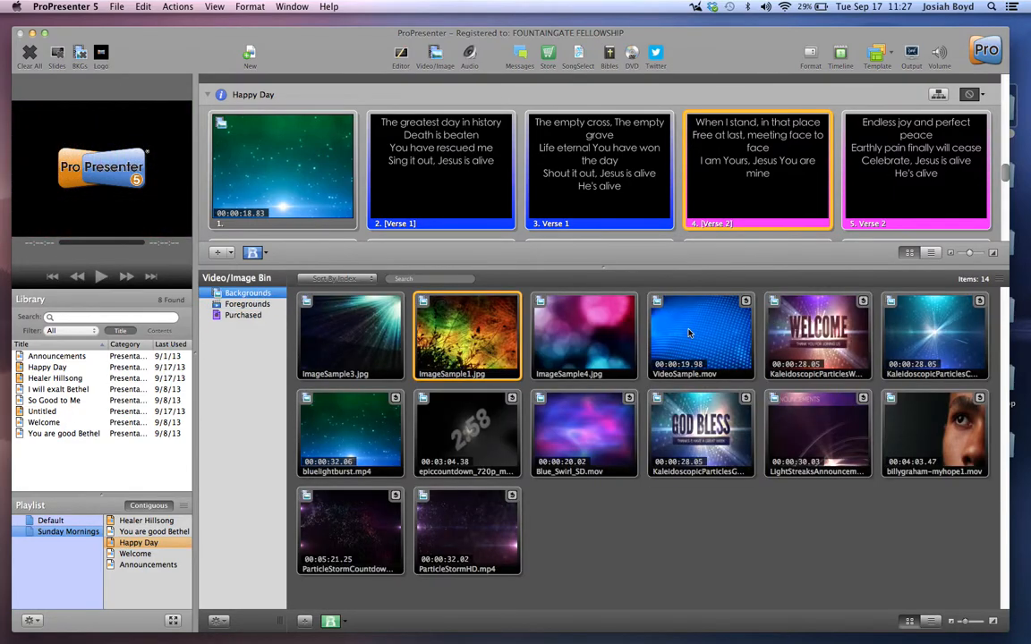
pyautogui.click(926, 432)
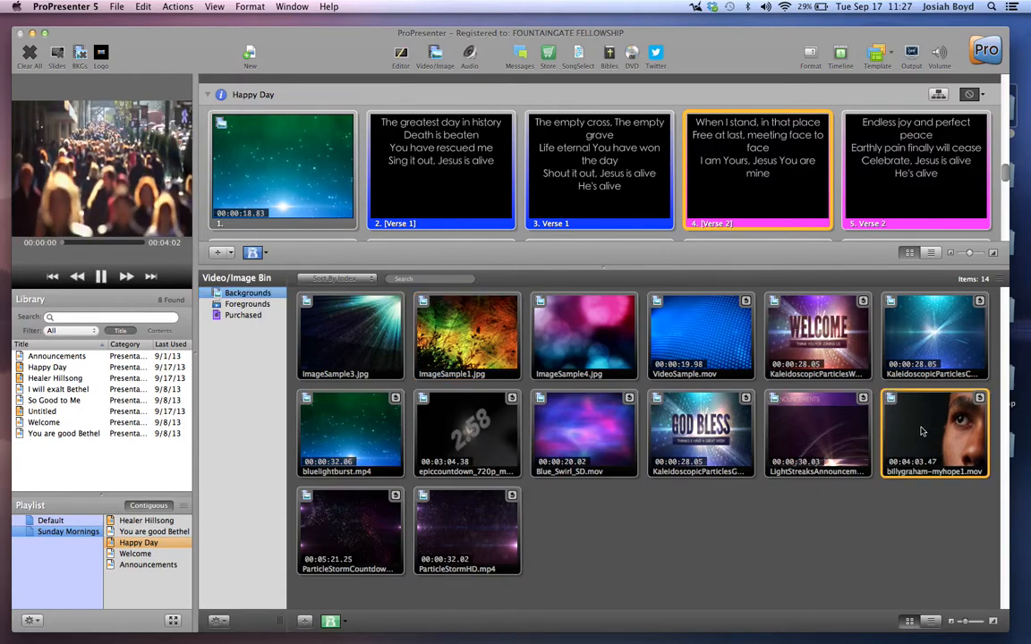
pyautogui.press('XF86AudioMute')
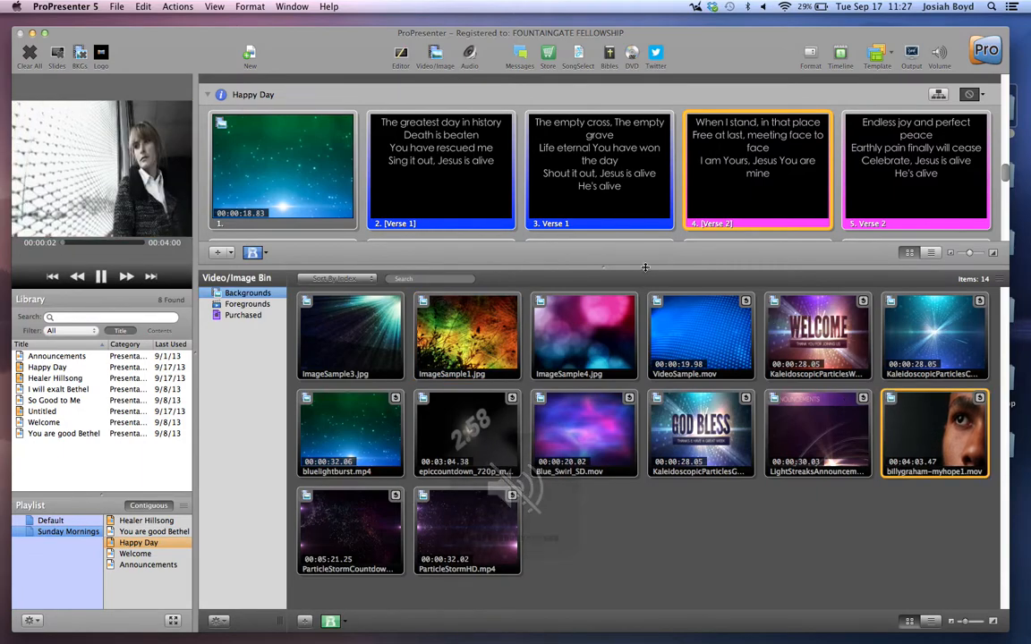
# Step: Show Happy Day's slides 3, 5 and 2 over the playing billygraham-myhope1.mov background
pyautogui.click(596, 203)
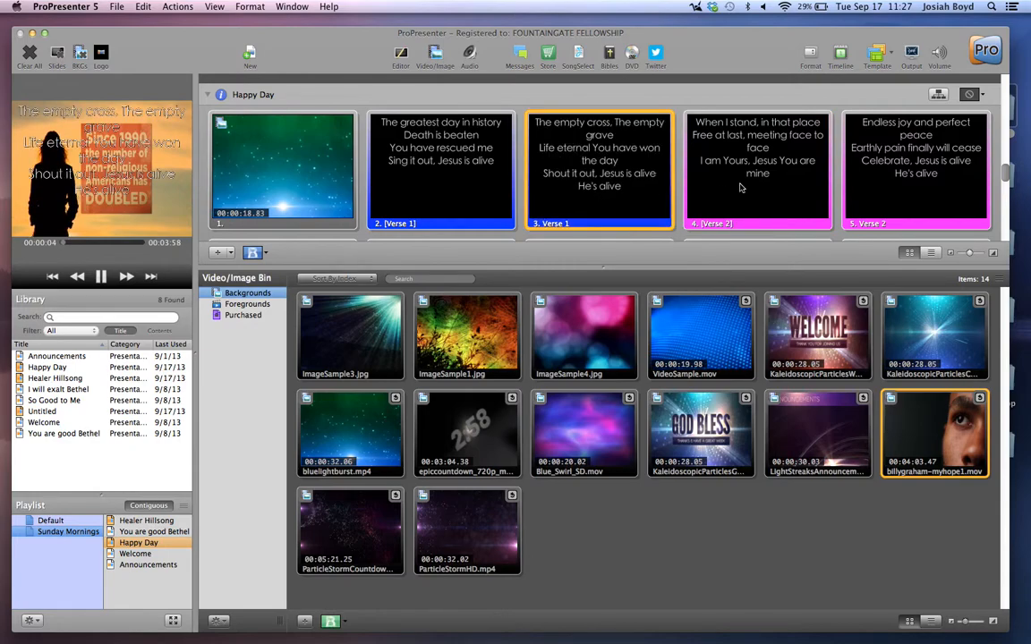
pyautogui.click(864, 158)
pyautogui.click(467, 164)
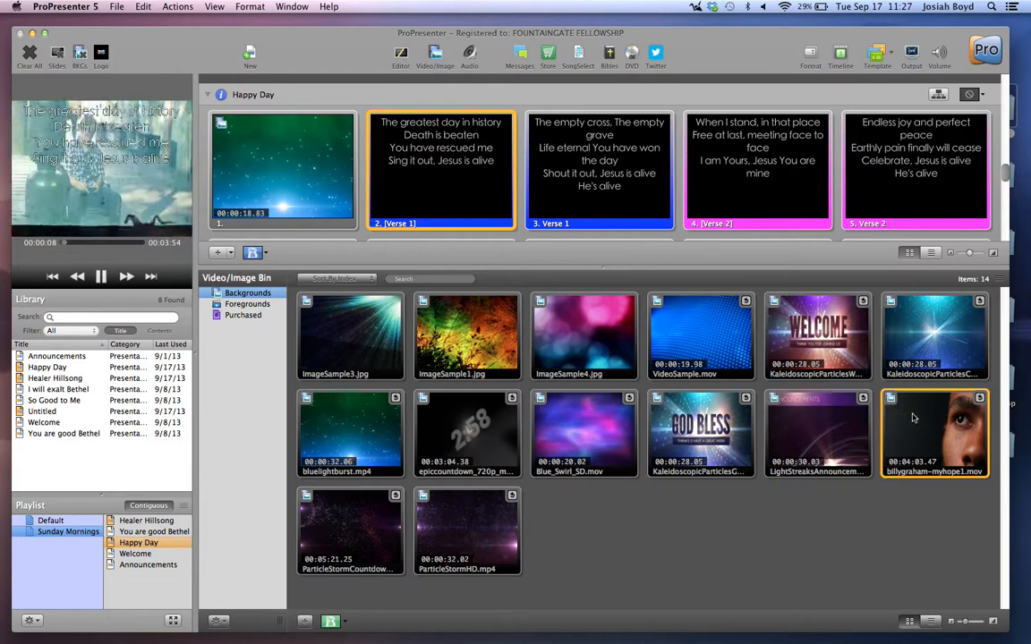
# Step: Add billygraham-myhope1.mov to the Foregrounds, play it from there, and hide the Video/Image Bin
pyautogui.moveTo(899, 425); pyautogui.dragTo(256, 312)
pyautogui.click(250, 305)
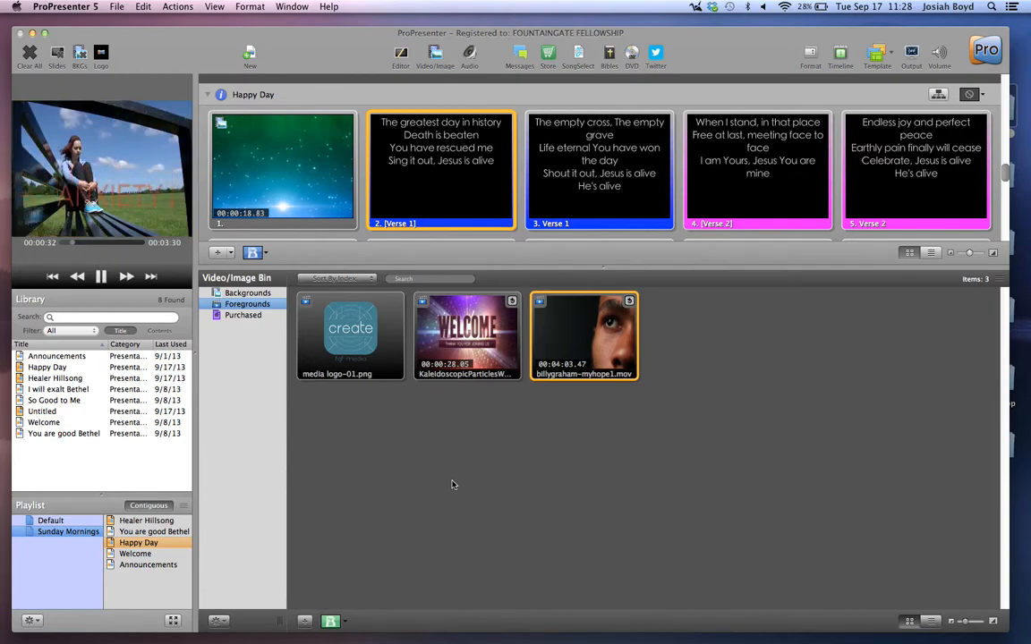
pyautogui.click(435, 54)
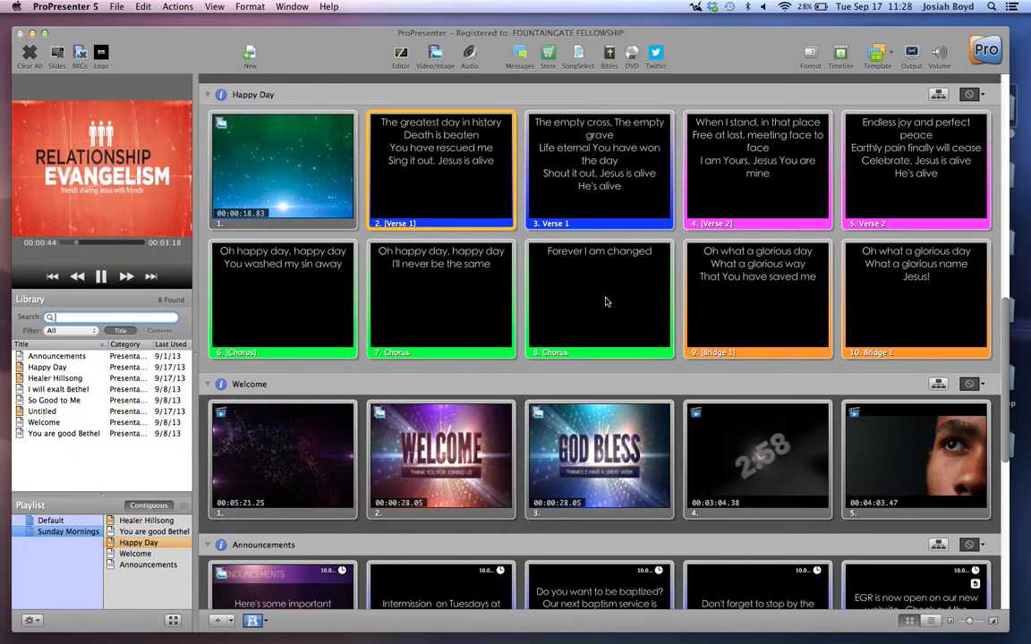
# Step: Look through the Sunday Mornings playlist from Healer Hillsong to Announcements, and open Launchpad
pyautogui.scroll(10, 605, 301)
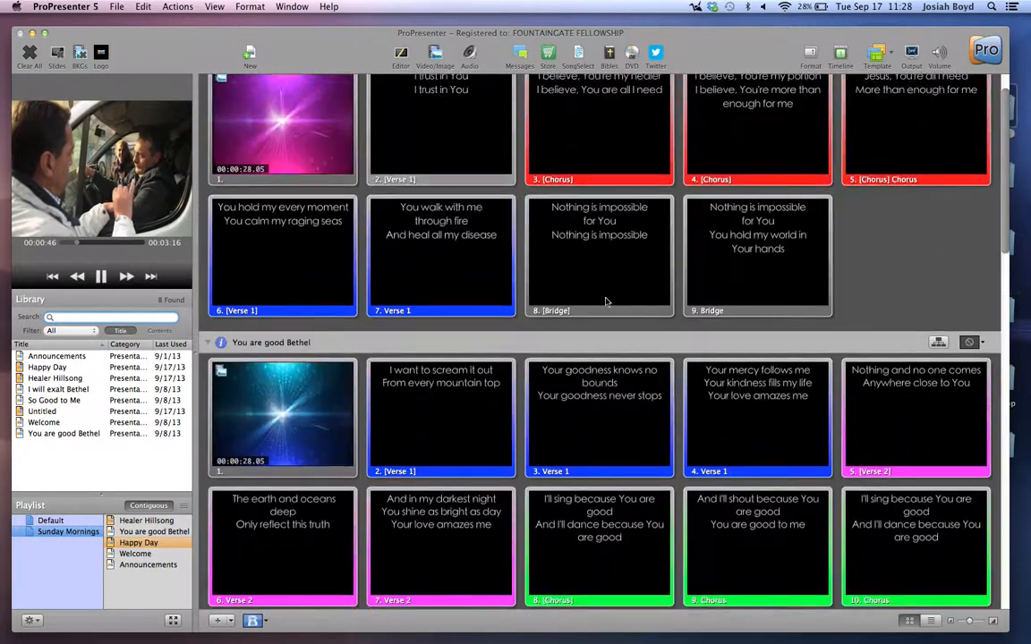
pyautogui.scroll(2, 604, 301)
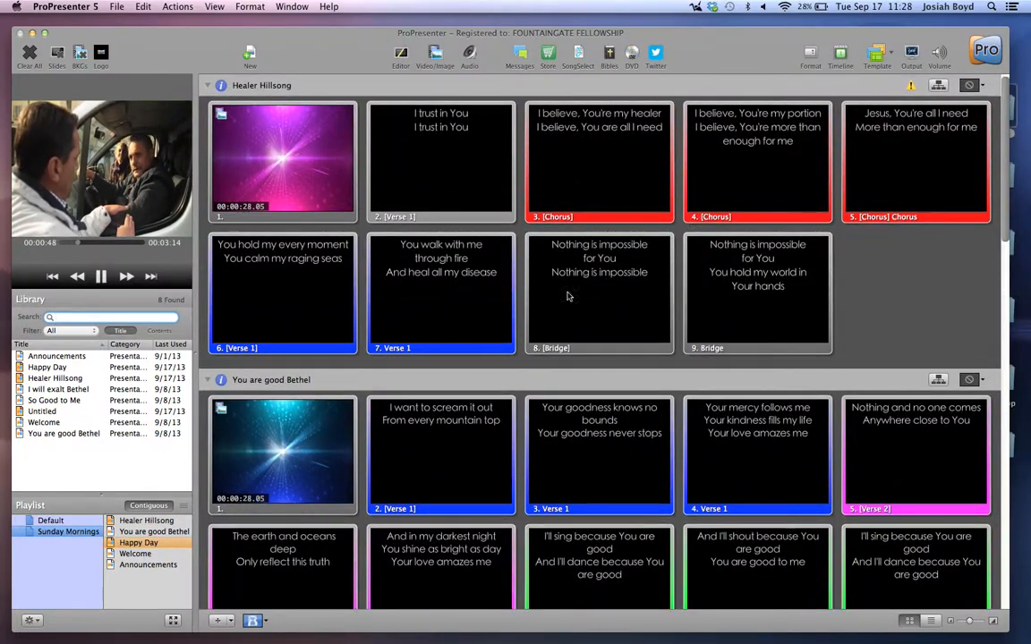
pyautogui.scroll(-15, 660, 343)
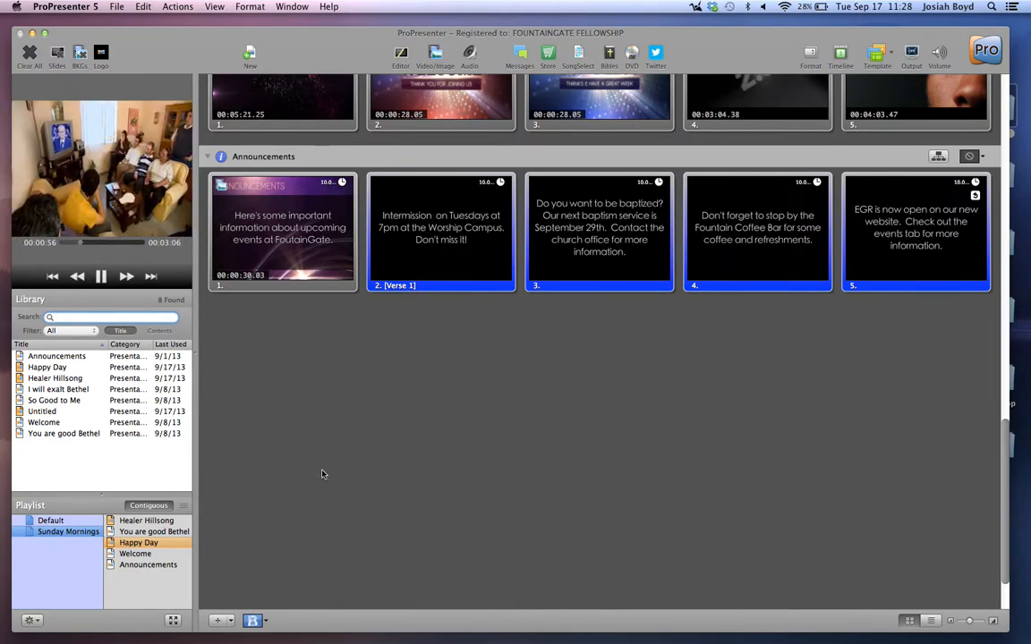
pyautogui.press('F4')
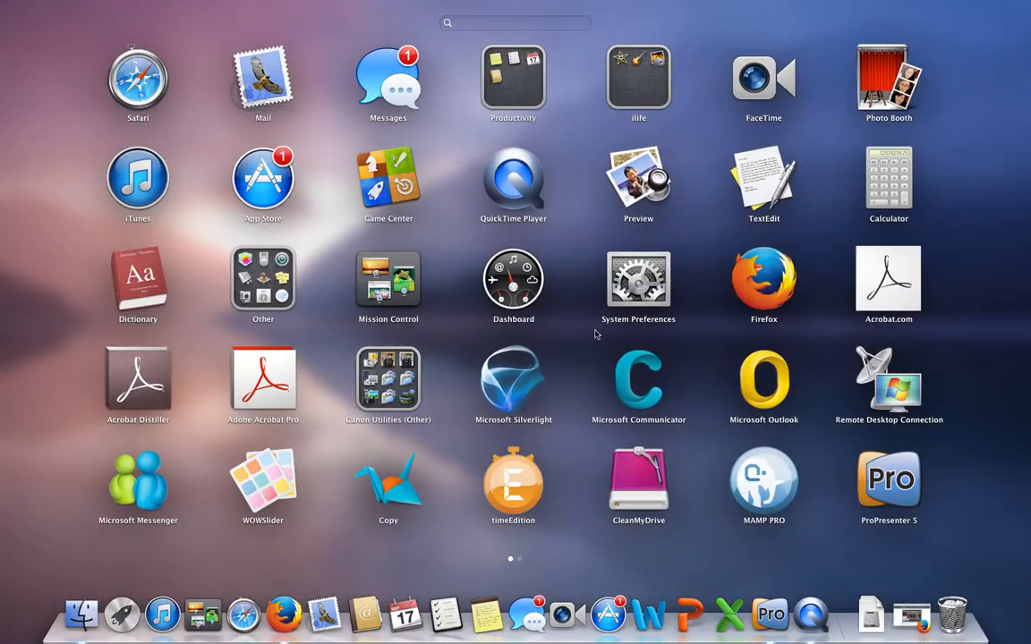